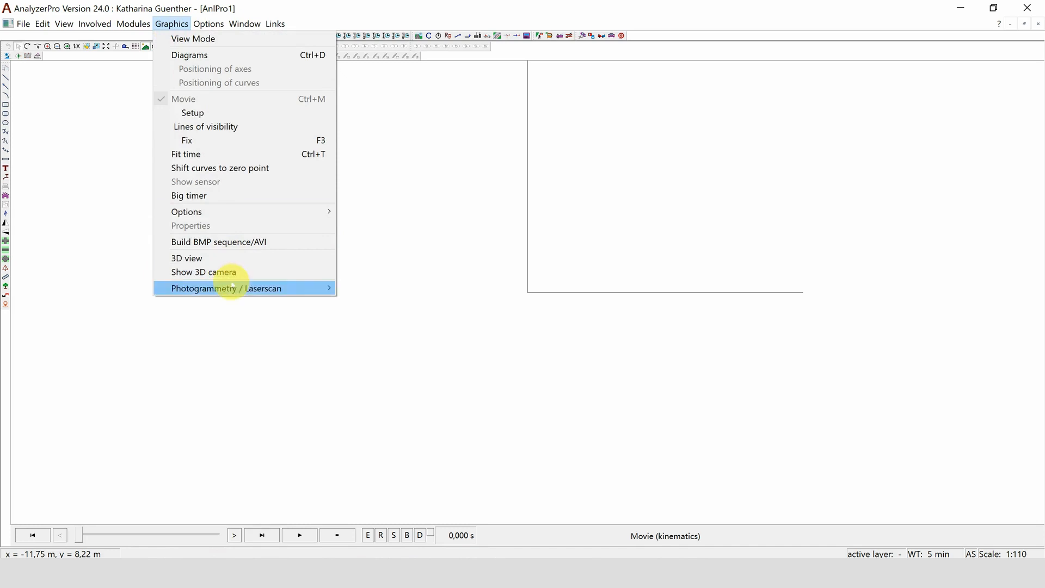
# - Load straße.obj from the Scan_Example Street folder on drive D into the landscape / static object photogrammetry import
pyautogui.moveTo(263, 287)
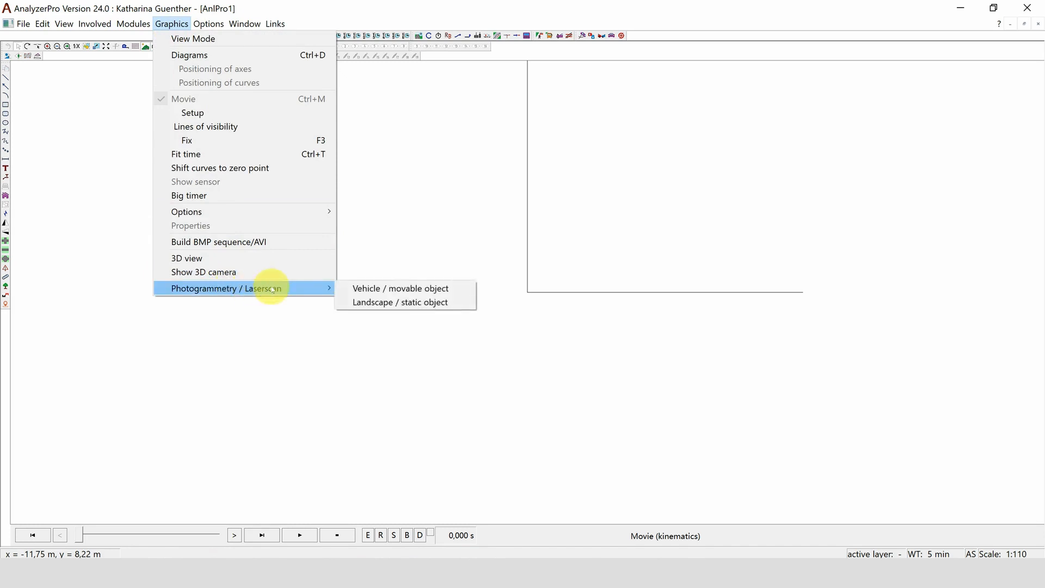
pyautogui.click(375, 303)
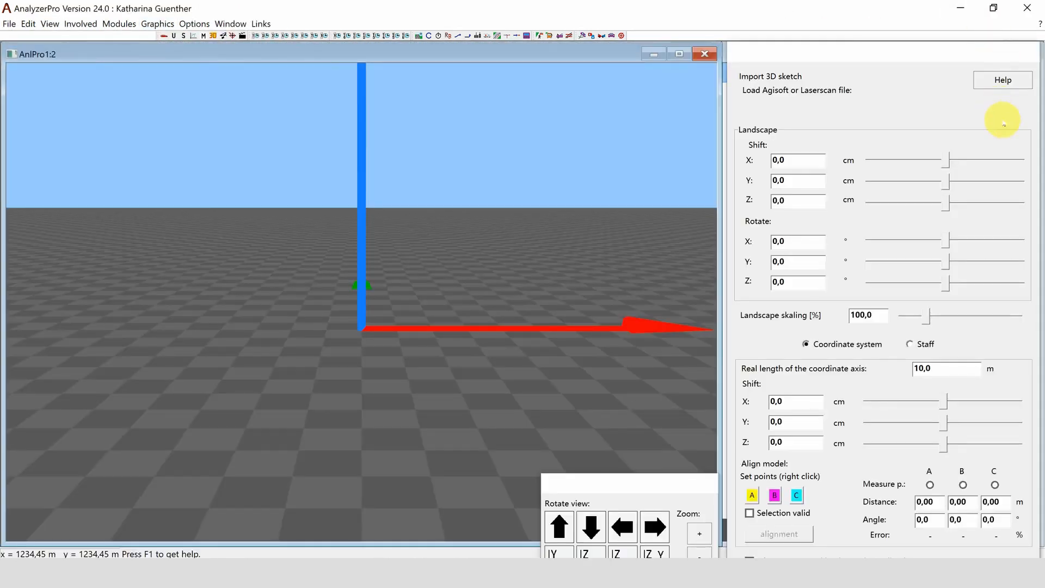
pyautogui.click(1026, 107)
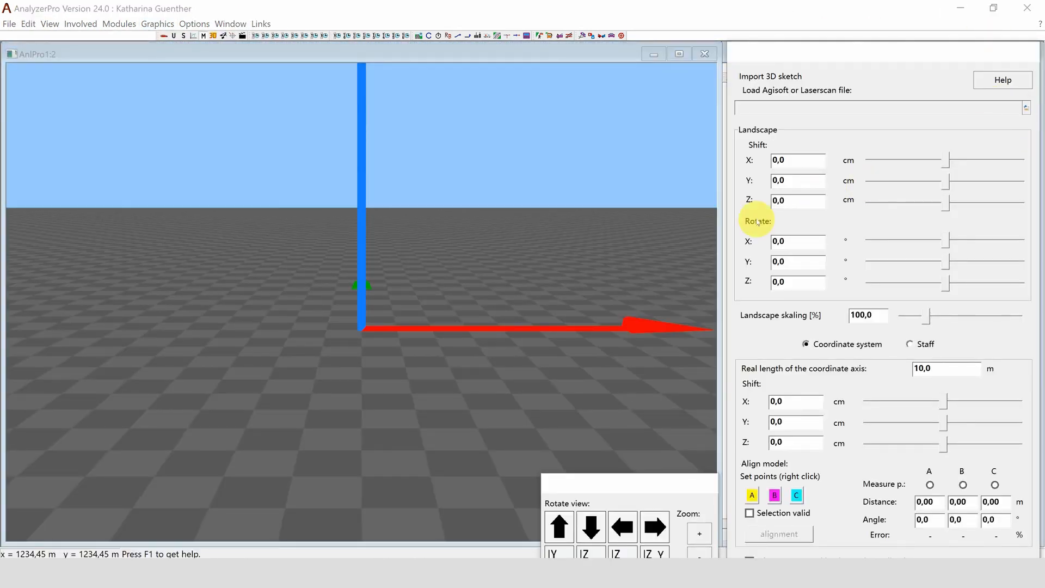
pyautogui.click(656, 305)
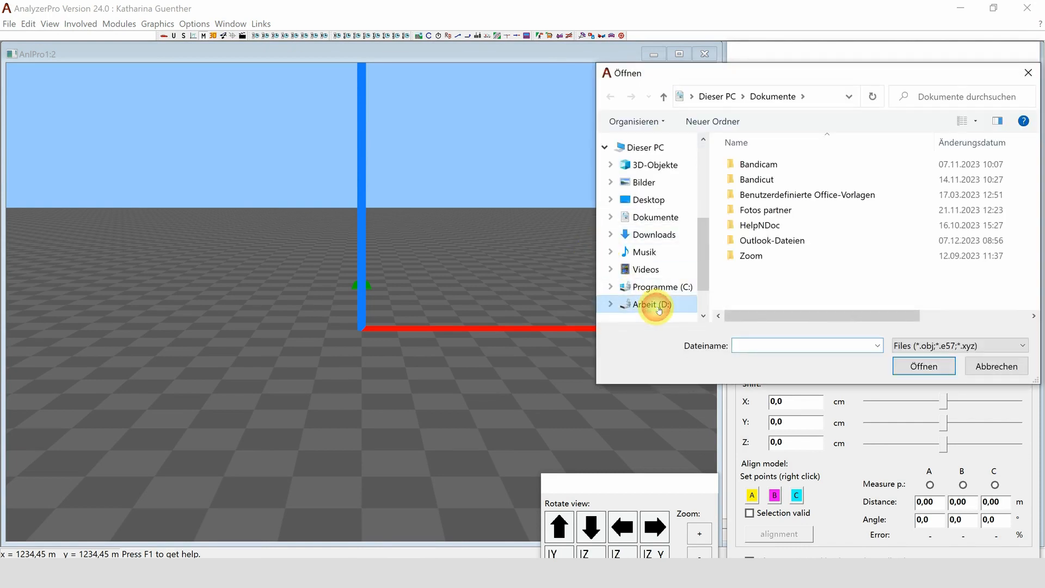
pyautogui.click(832, 192)
pyautogui.doubleClick(833, 191)
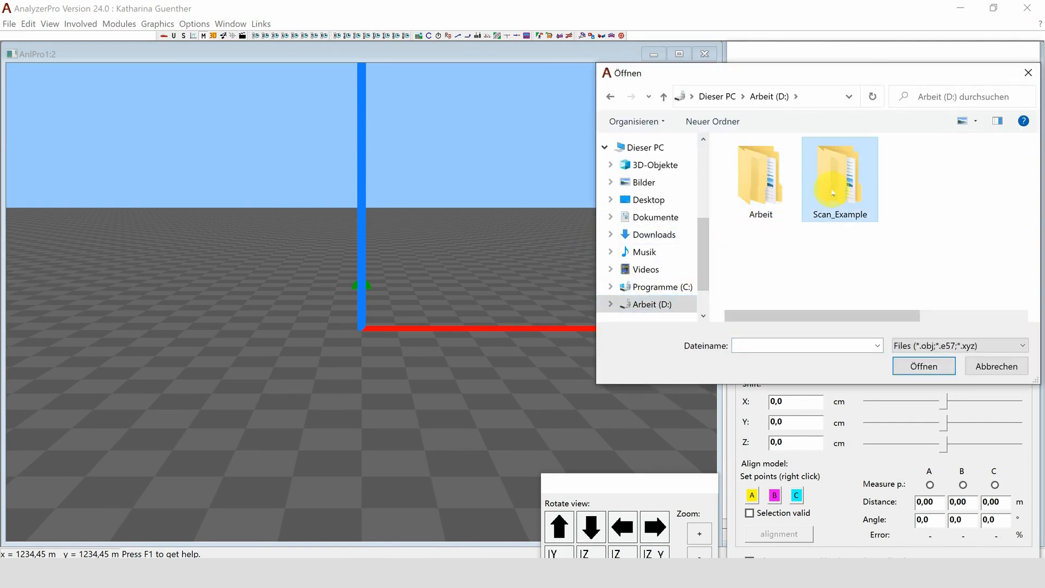
pyautogui.doubleClick(779, 212)
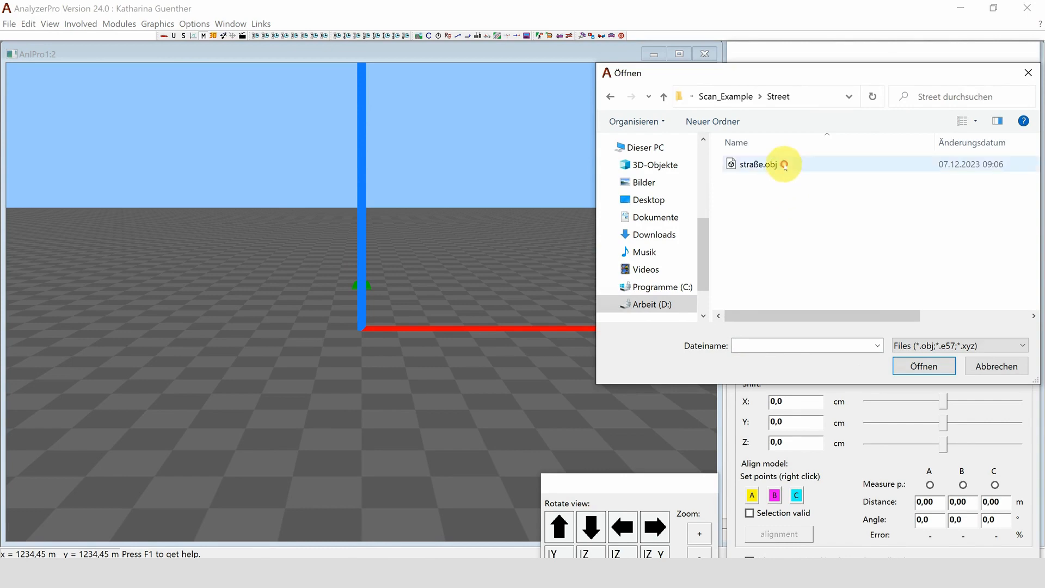
pyautogui.click(785, 164)
pyautogui.click(898, 365)
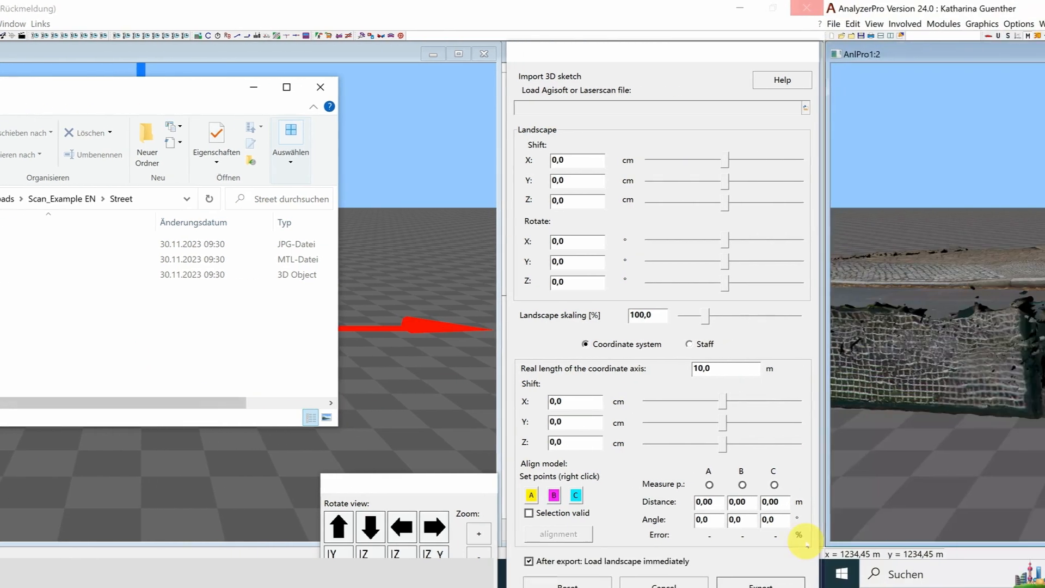
# - Export the imported street landscape as a .murlpkg file named street
pyautogui.scroll(-3, 658, 383)
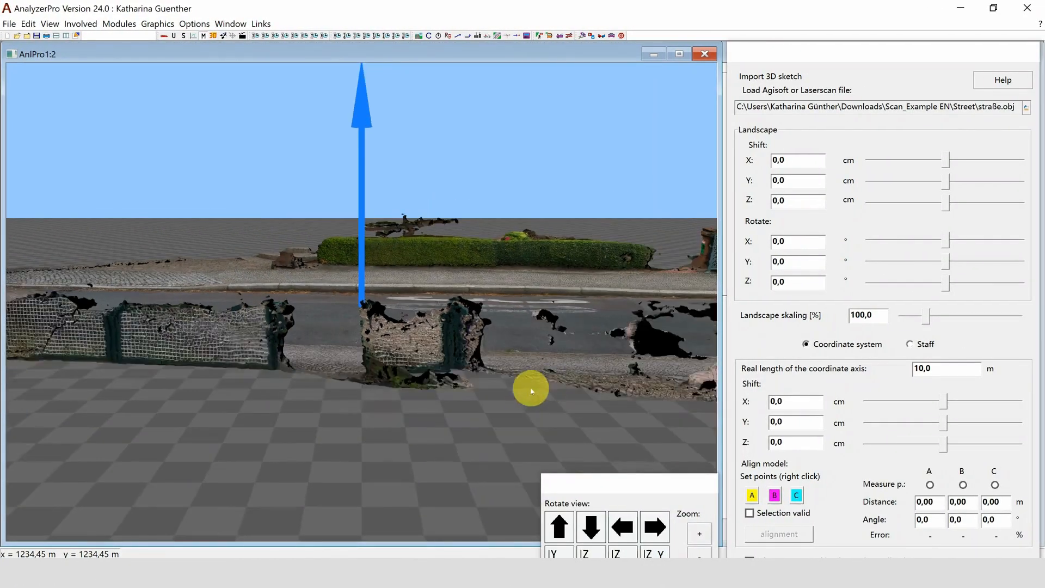
pyautogui.moveTo(626, 398); pyautogui.dragTo(630, 454)
pyautogui.moveTo(527, 454); pyautogui.dragTo(463, 378)
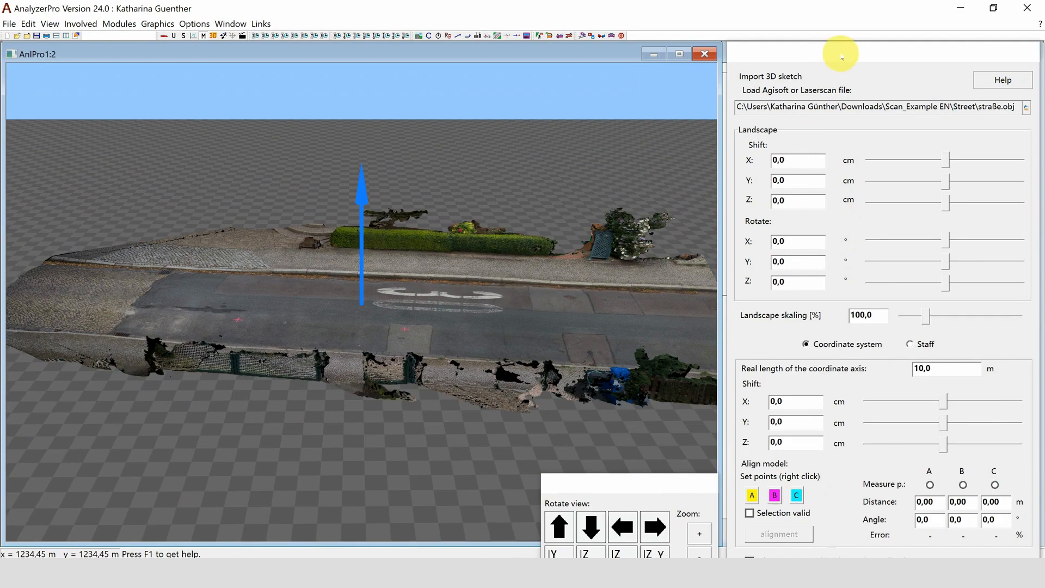
pyautogui.moveTo(408, 368); pyautogui.dragTo(446, 406)
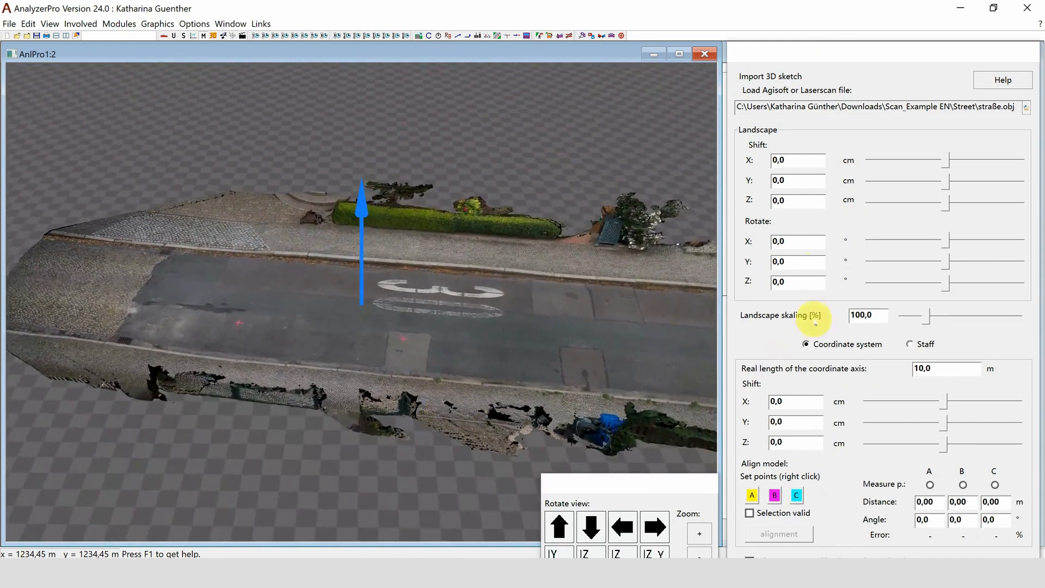
pyautogui.moveTo(851, 49); pyautogui.dragTo(844, 9)
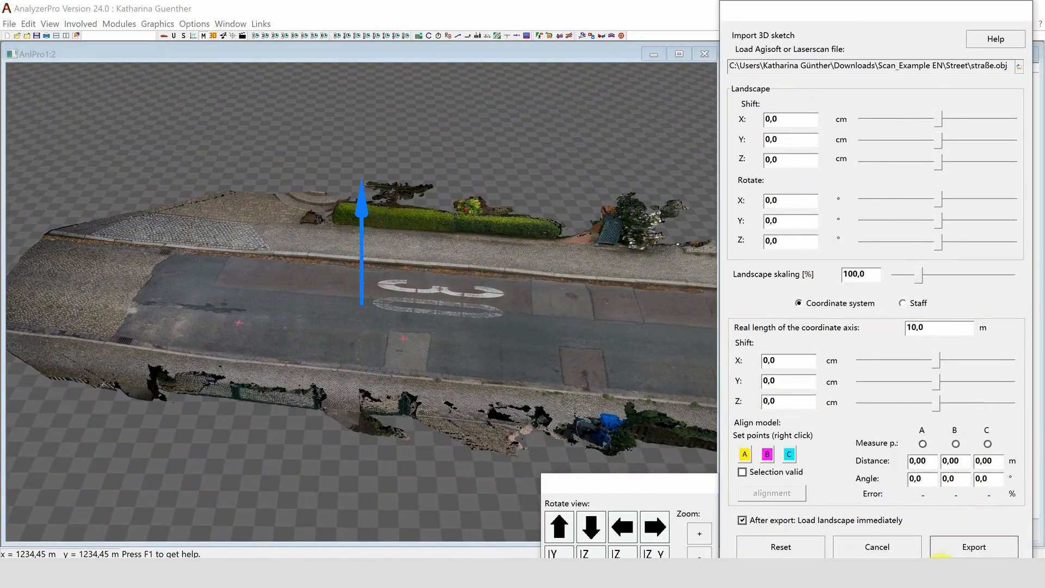
pyautogui.click(941, 551)
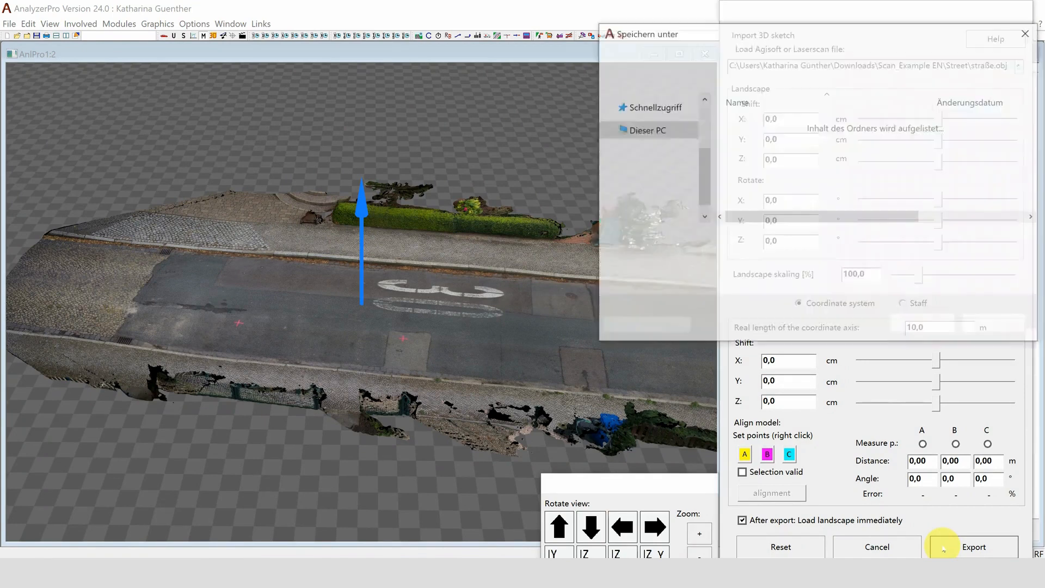
pyautogui.write('street')
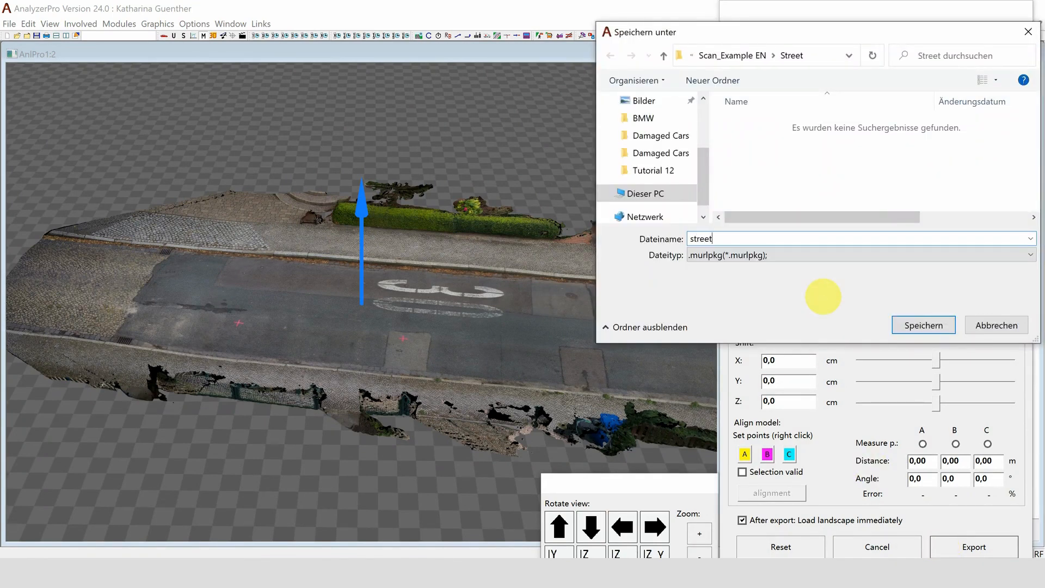
pyautogui.press('Return')
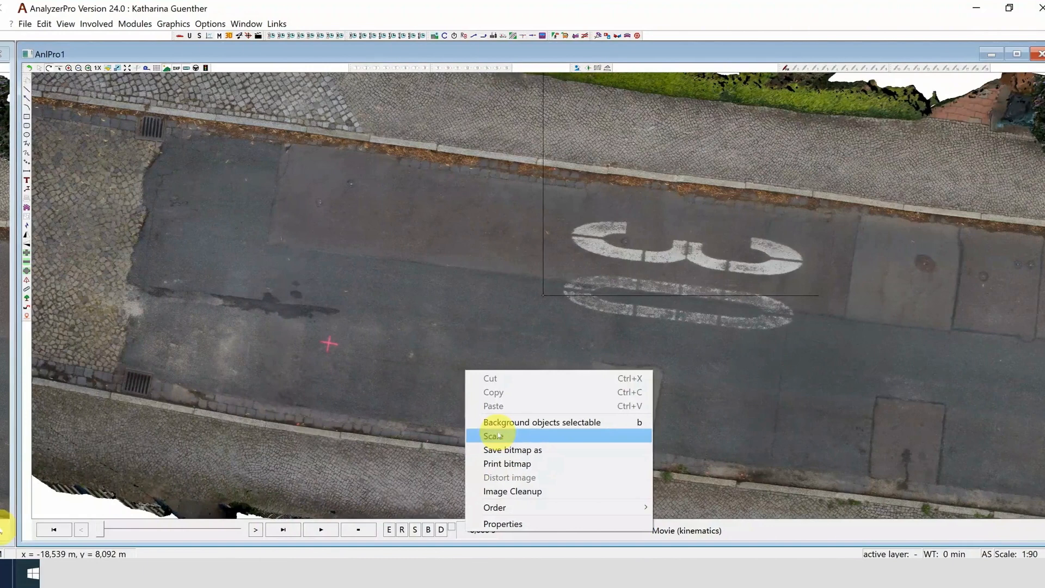
# - Scale the street background image by the distance between the two pink crosses on the road, accepting the suggested length
pyautogui.click(498, 435)
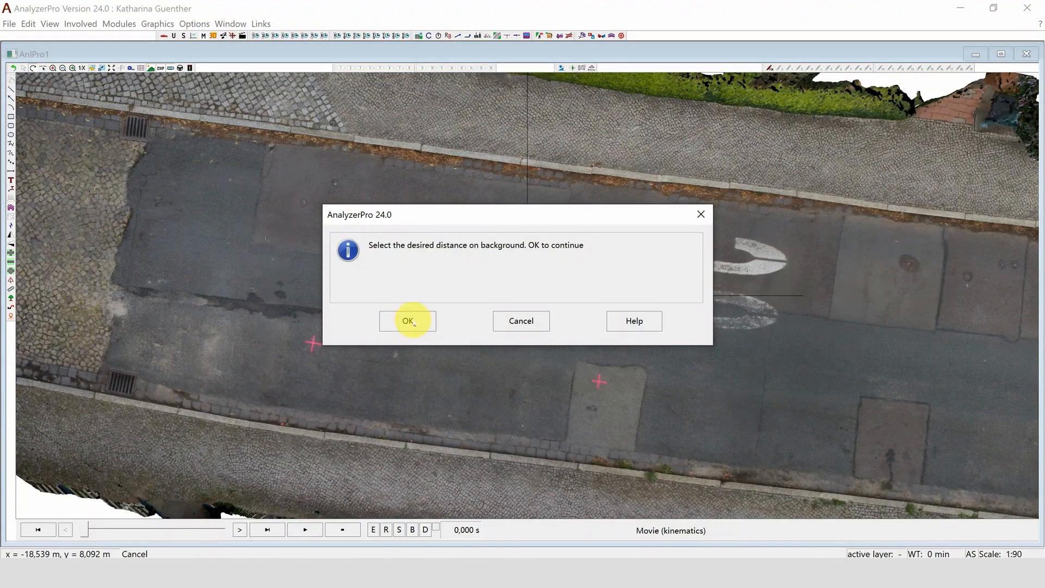
pyautogui.click(412, 323)
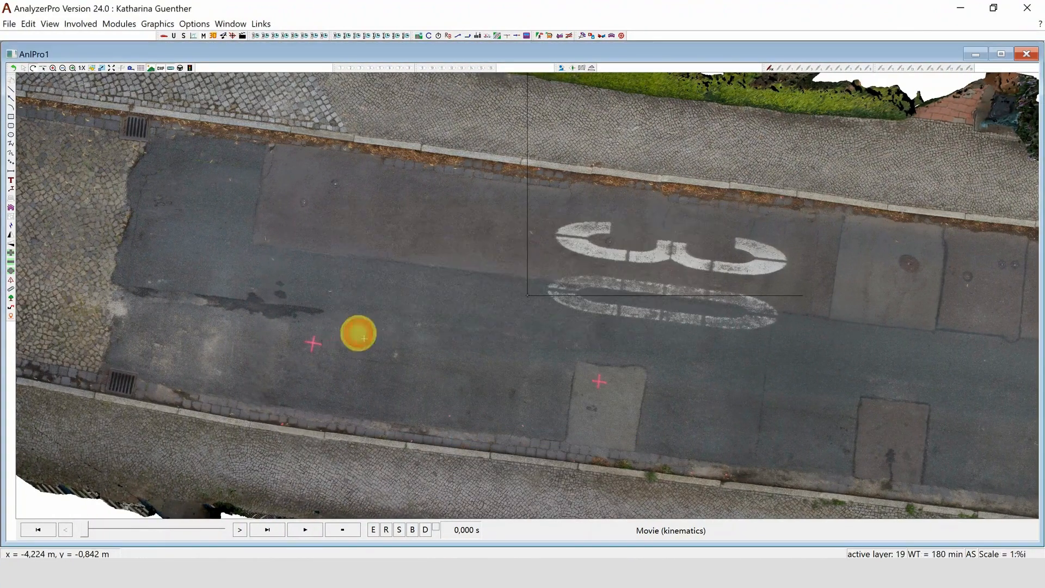
pyautogui.moveTo(312, 341); pyautogui.dragTo(505, 365)
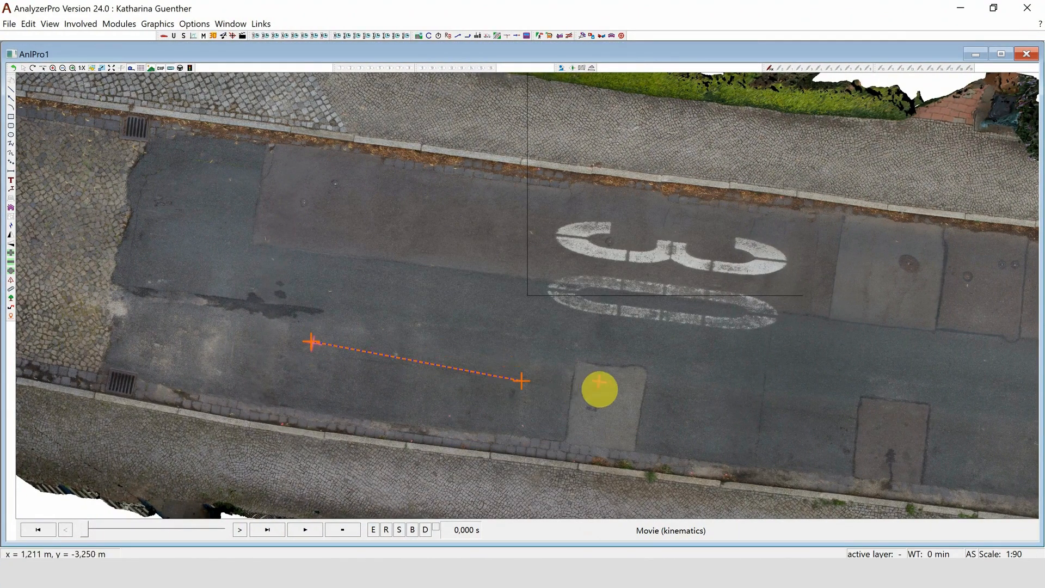
pyautogui.click(597, 380)
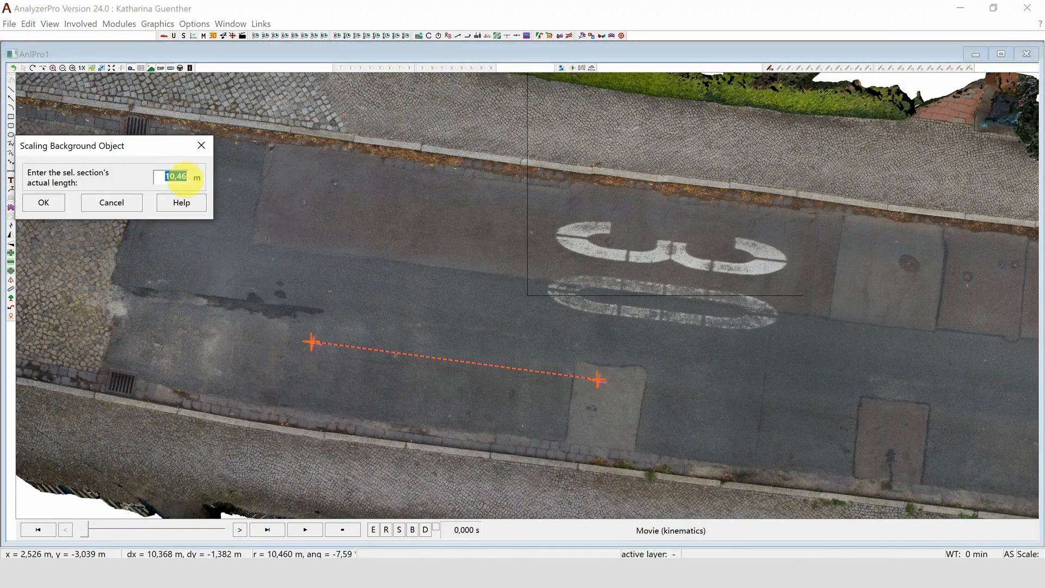
pyautogui.click(38, 203)
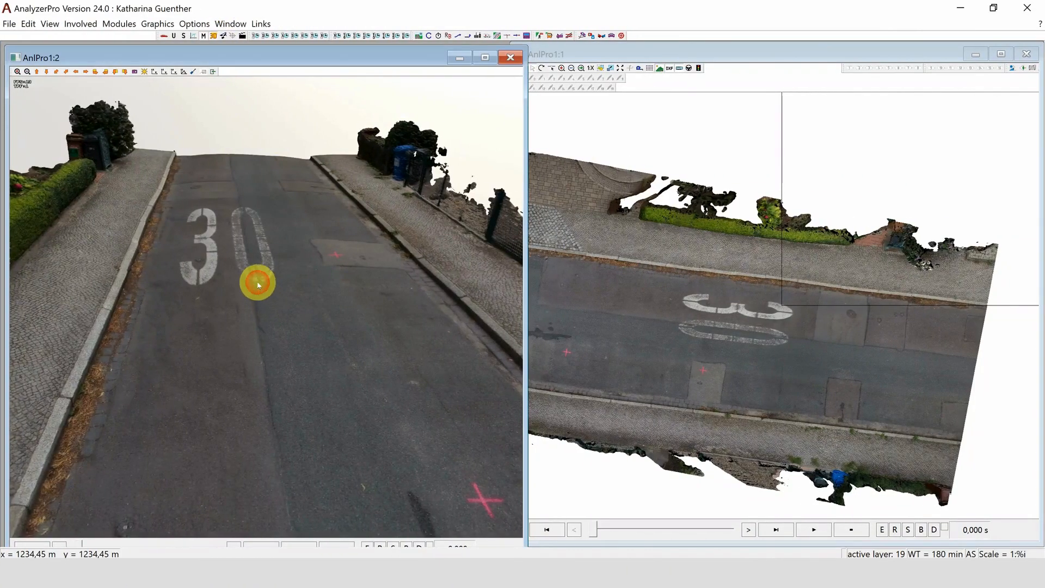
# - Calculate distance-time data for Vehicle 1 with 10 km/h final velocity, 10 s duration and 10 km/h initial velocity in phase 1
pyautogui.moveTo(257, 283); pyautogui.dragTo(242, 285)
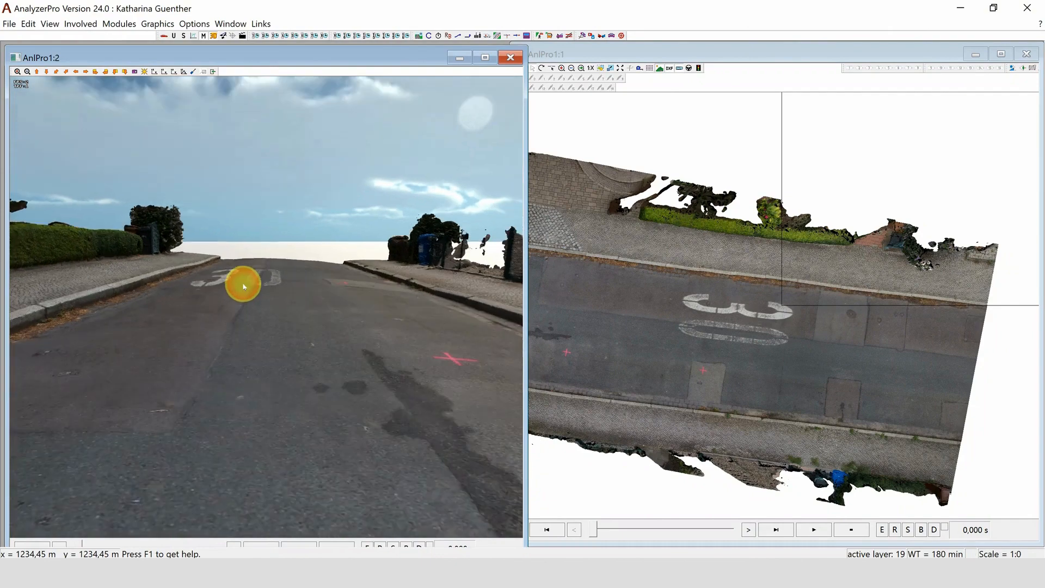
pyautogui.click(638, 363)
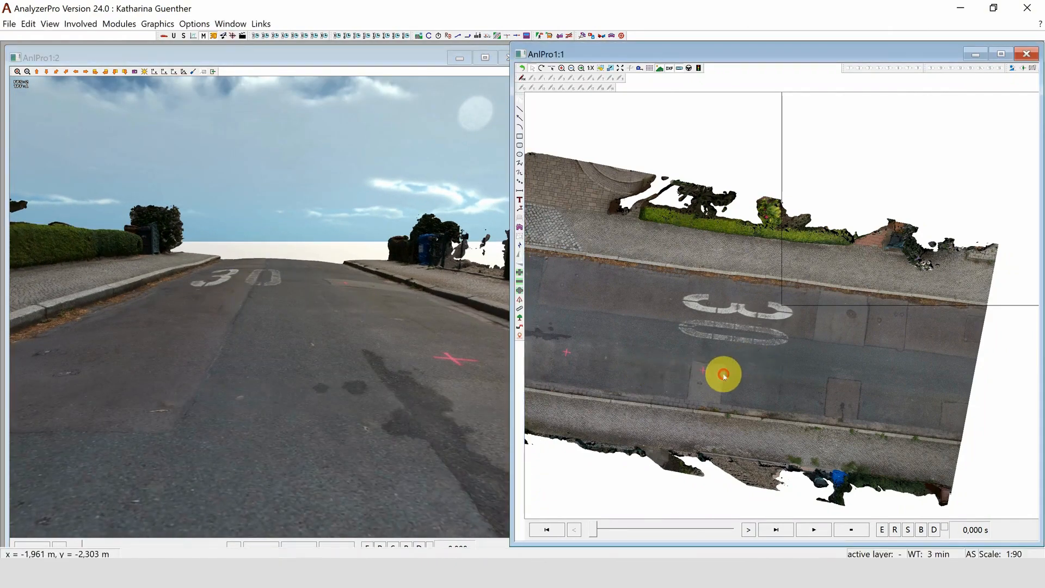
pyautogui.scroll(3, 725, 342)
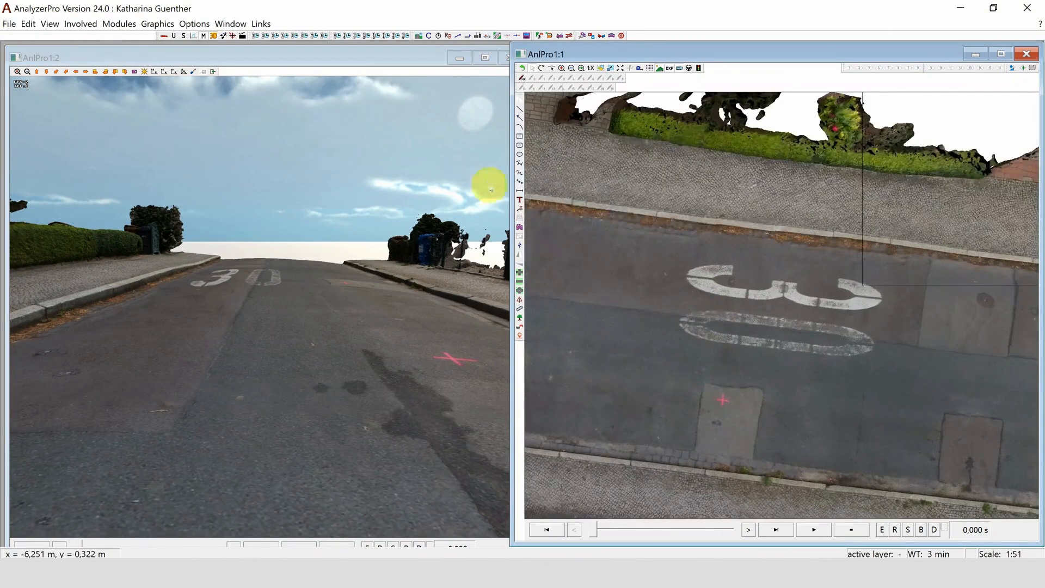
pyautogui.scroll(-3, 773, 331)
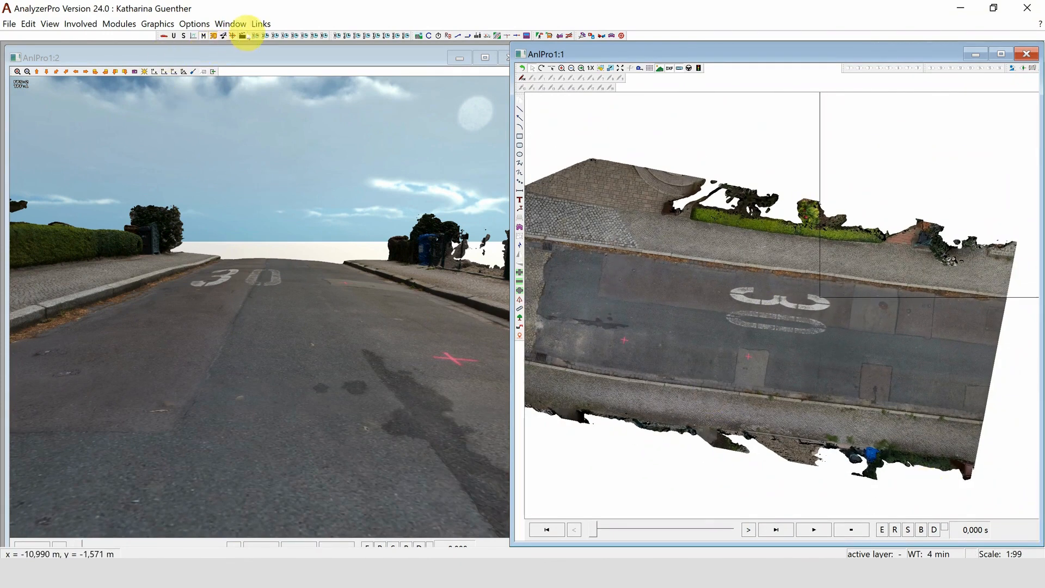
pyautogui.click(259, 36)
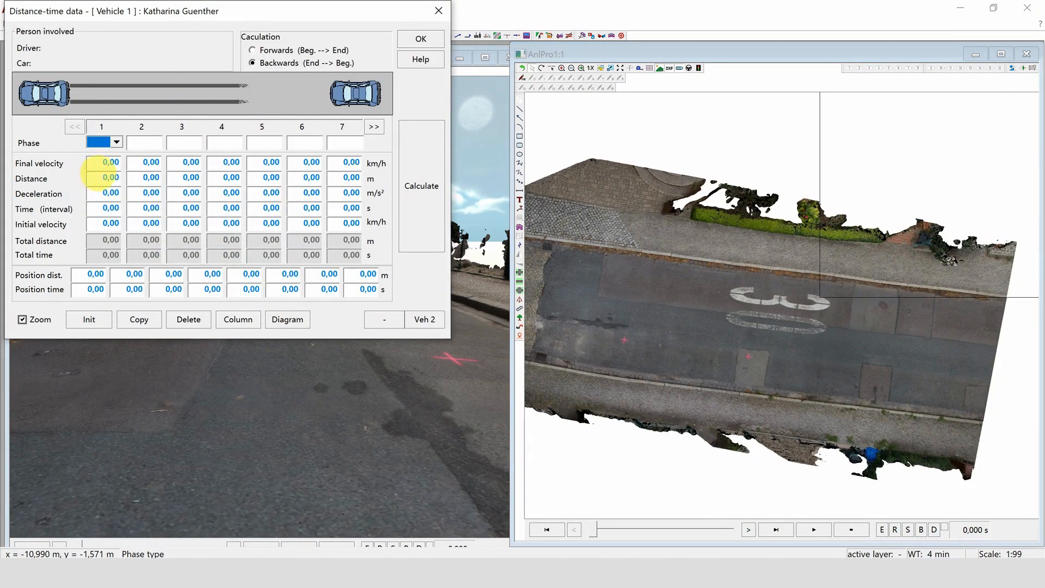
pyautogui.click(106, 162)
pyautogui.click(98, 208)
pyautogui.write('1')
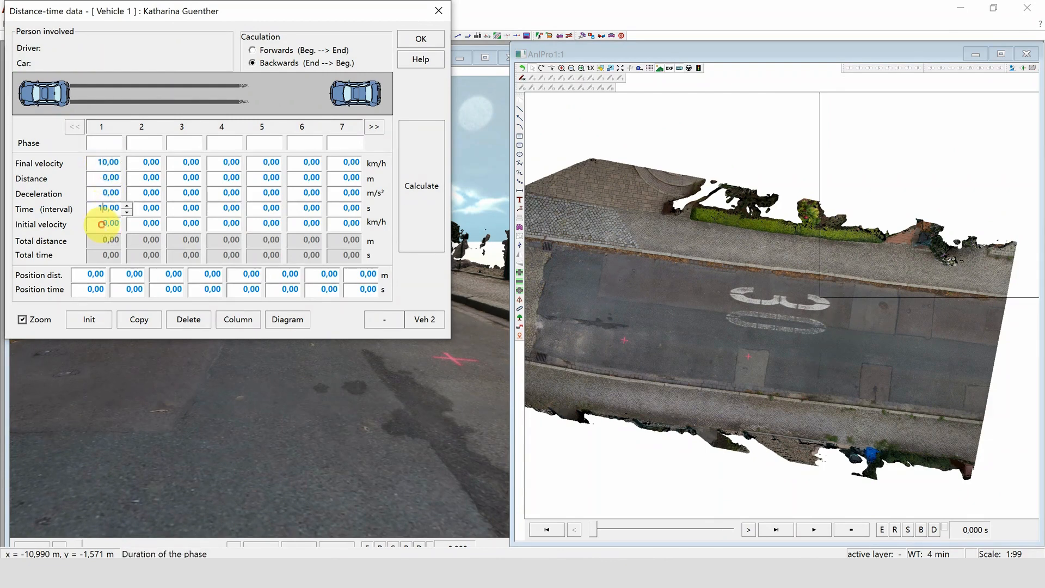
pyautogui.click(101, 223)
pyautogui.write('1')
pyautogui.click(416, 133)
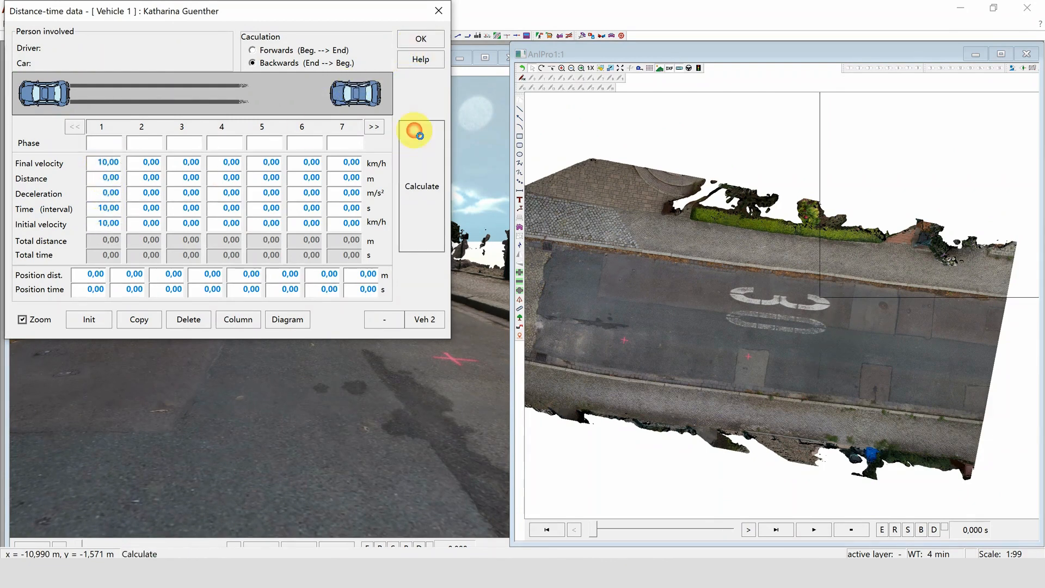
pyautogui.click(420, 38)
pyautogui.moveTo(758, 300); pyautogui.dragTo(777, 275)
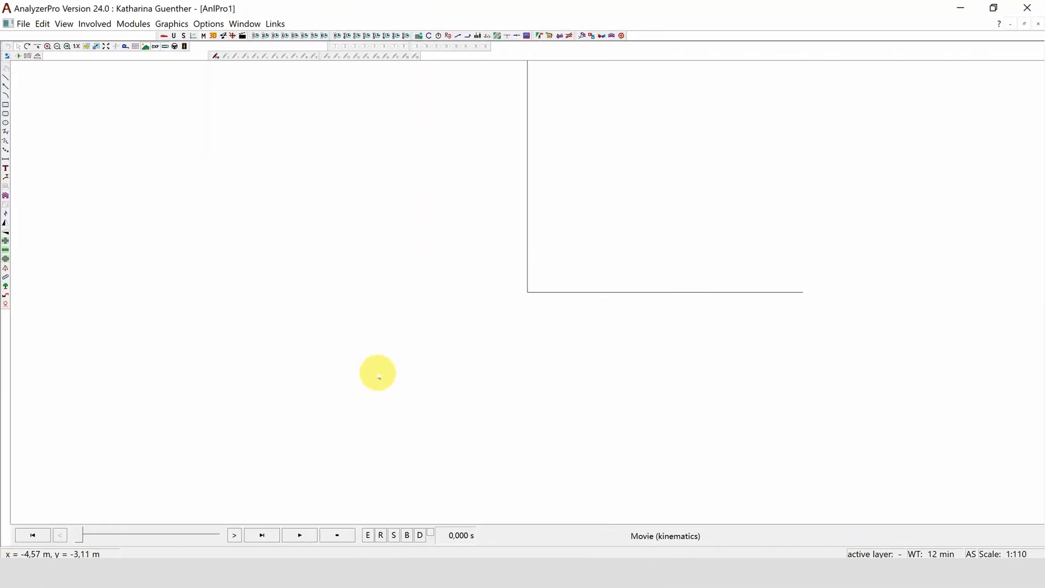
# - Load Vollerer1.obj from the Scan_Example Mountain folder into the landscape / static object photogrammetry import
pyautogui.click(171, 25)
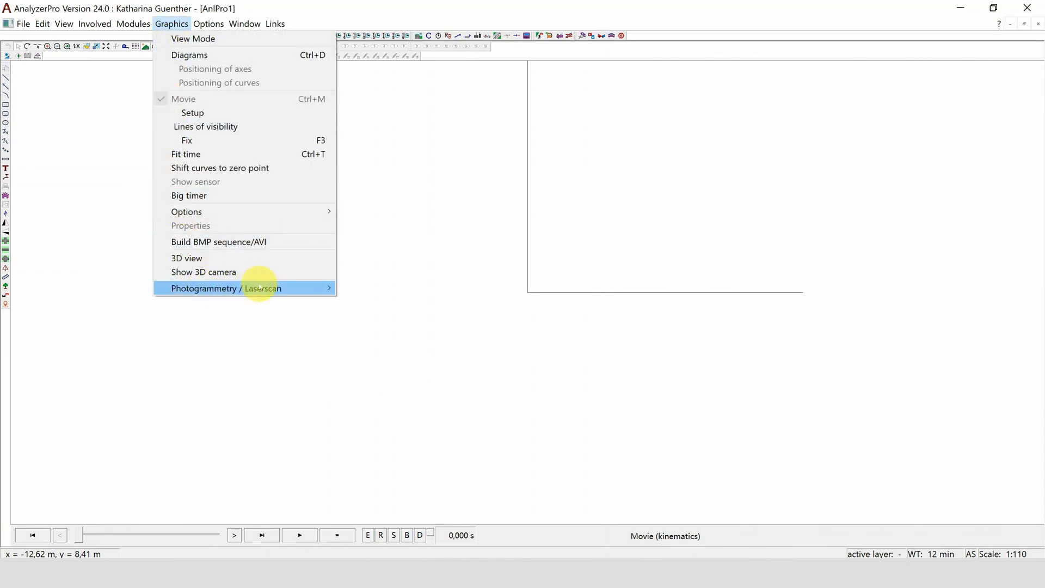
pyautogui.moveTo(263, 288)
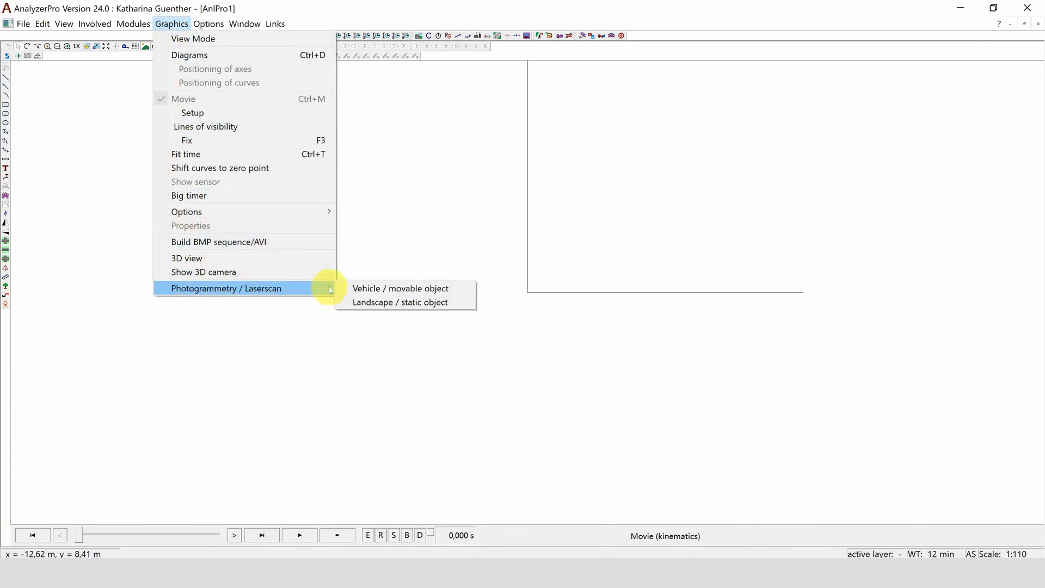
pyautogui.click(373, 303)
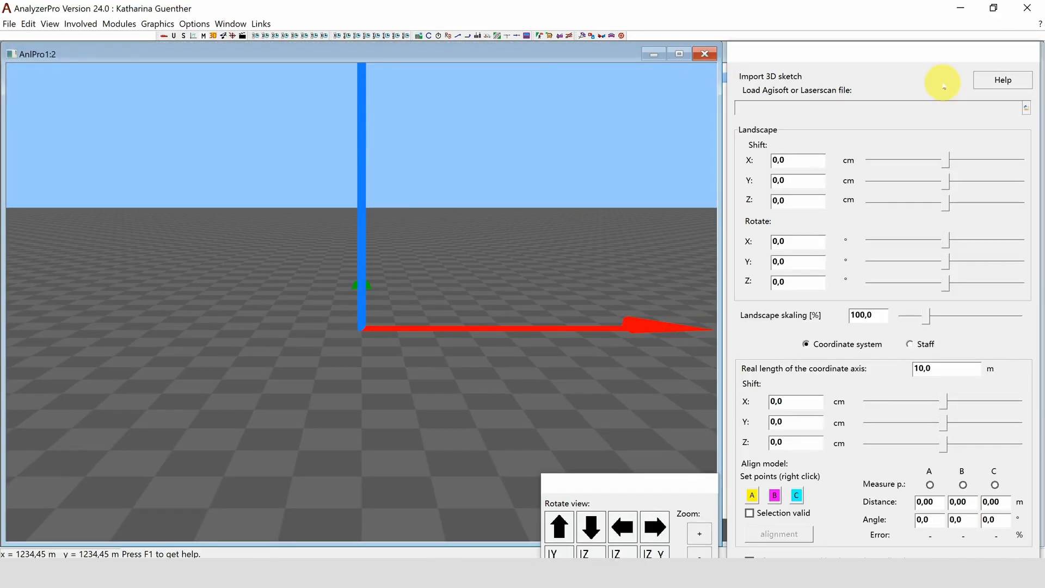
pyautogui.click(1026, 108)
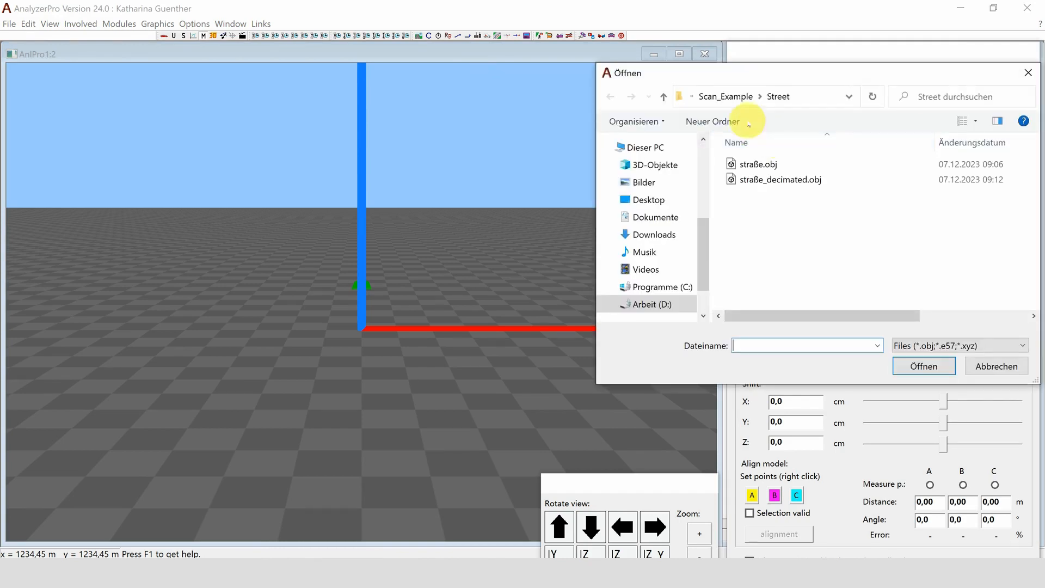
pyautogui.click(733, 99)
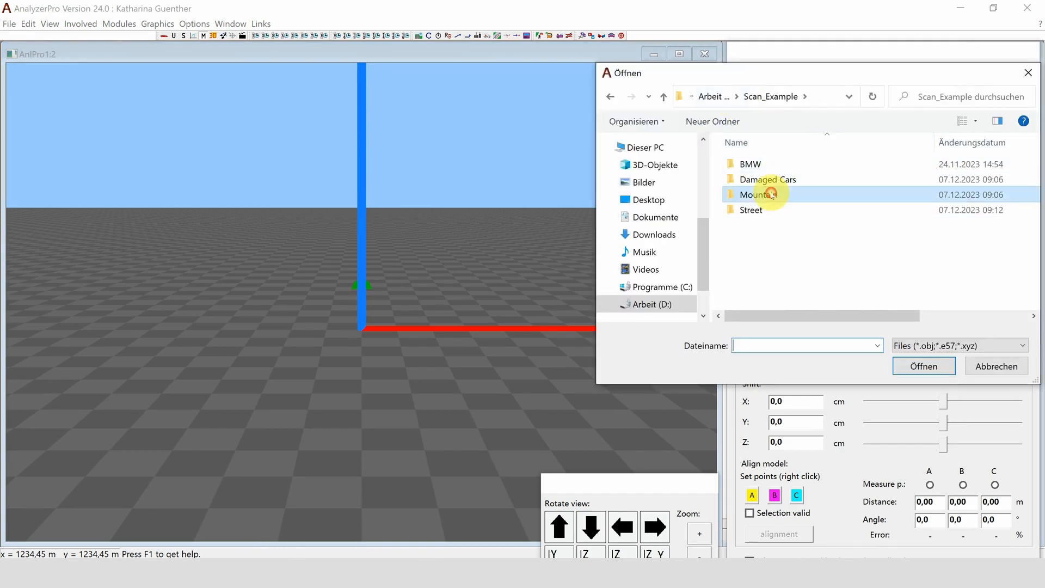
pyautogui.click(773, 196)
pyautogui.doubleClick(773, 196)
pyautogui.click(758, 164)
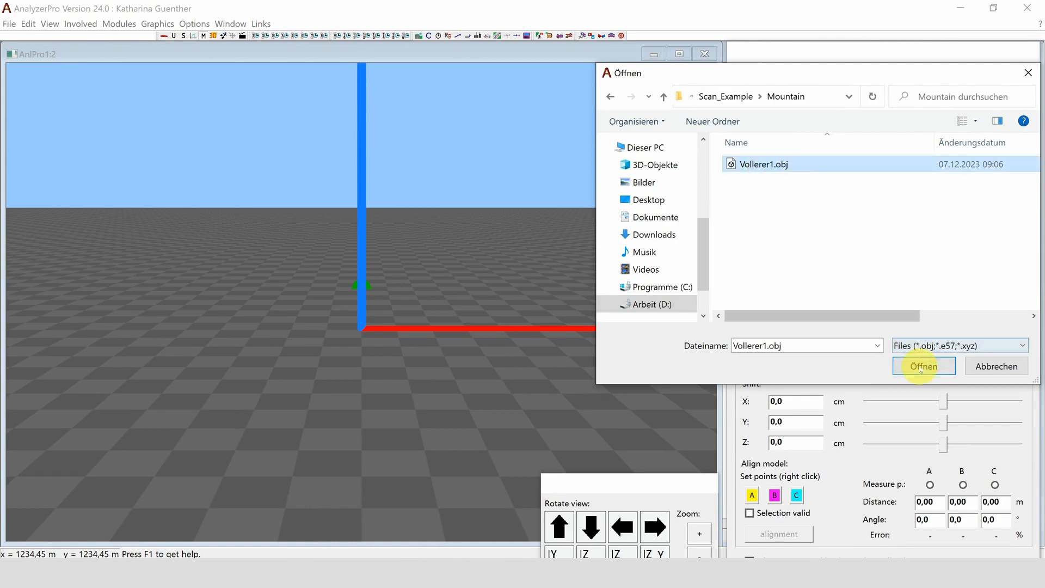
pyautogui.click(921, 365)
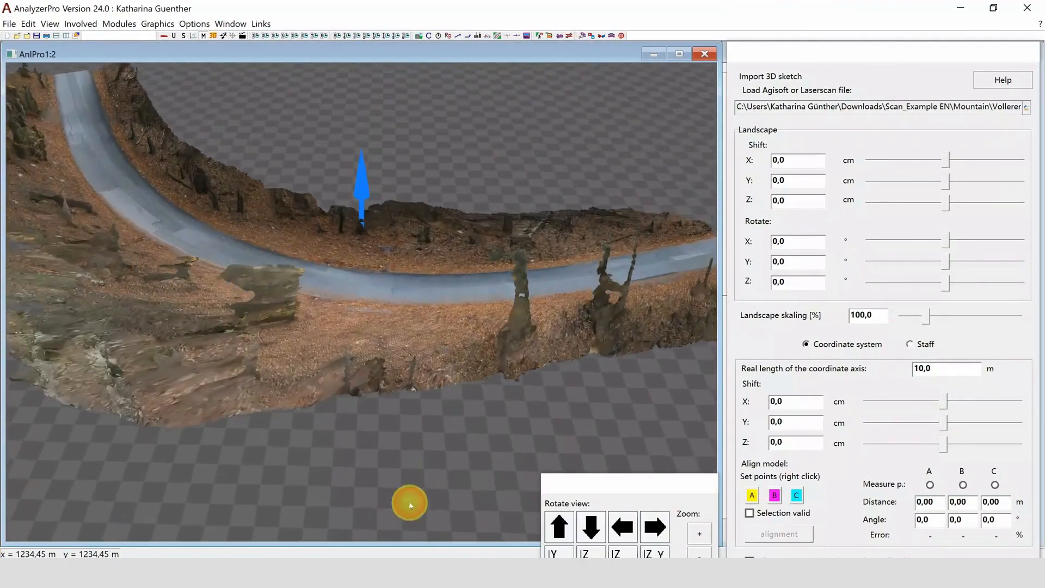
pyautogui.moveTo(342, 385); pyautogui.dragTo(397, 377)
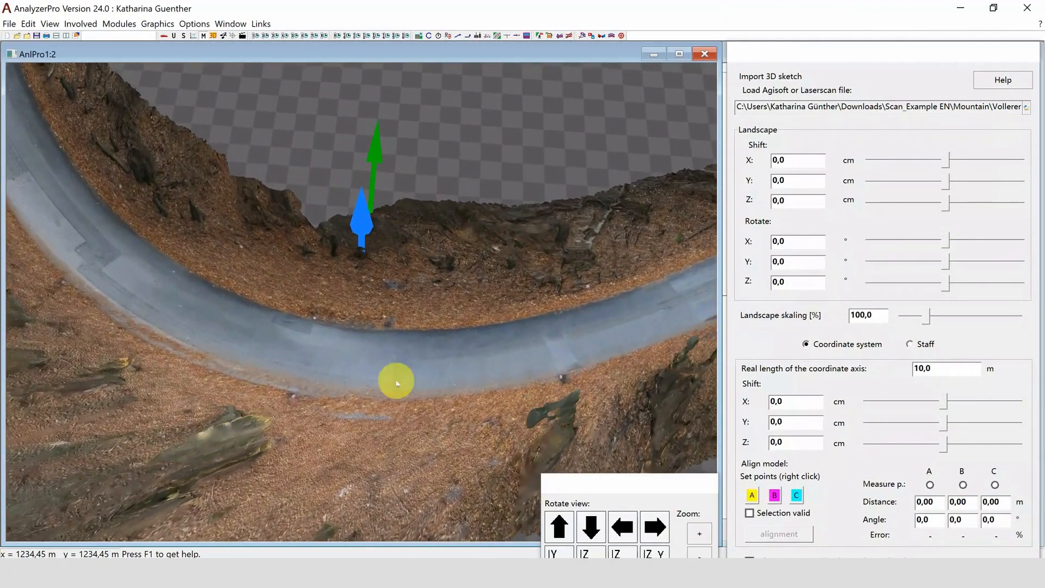
# - Set alignment points A and B on the outer edge of the mountain road bend and point C on its inner edge
pyautogui.scroll(2, 405, 364)
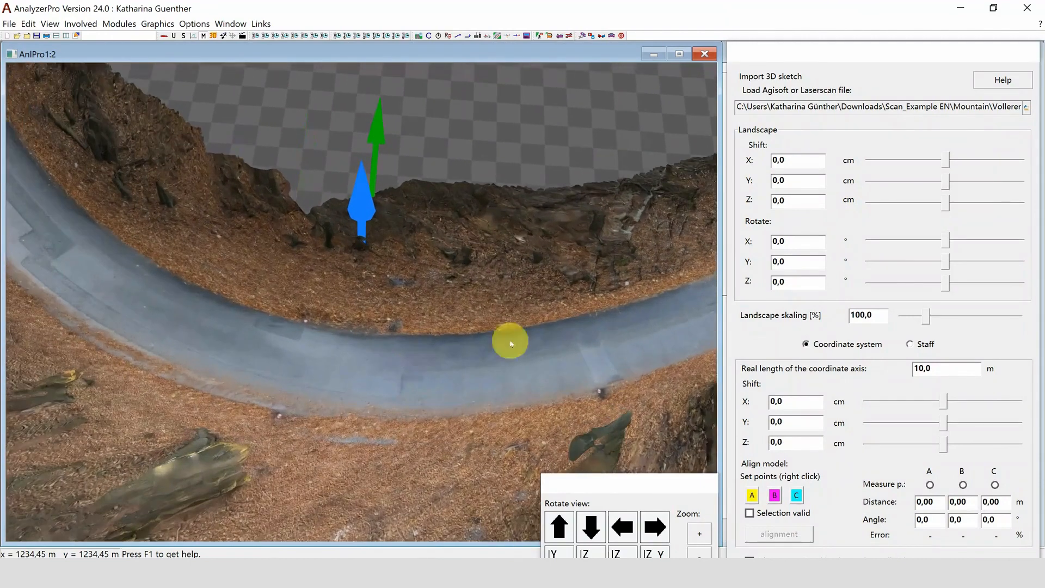
pyautogui.click(751, 495)
pyautogui.rightClick(599, 388)
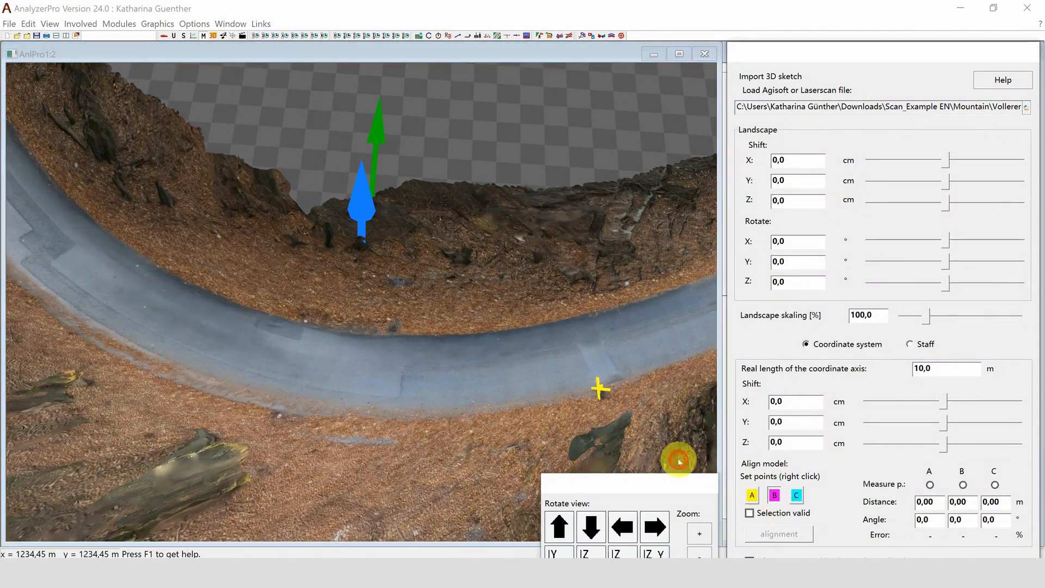
pyautogui.rightClick(278, 424)
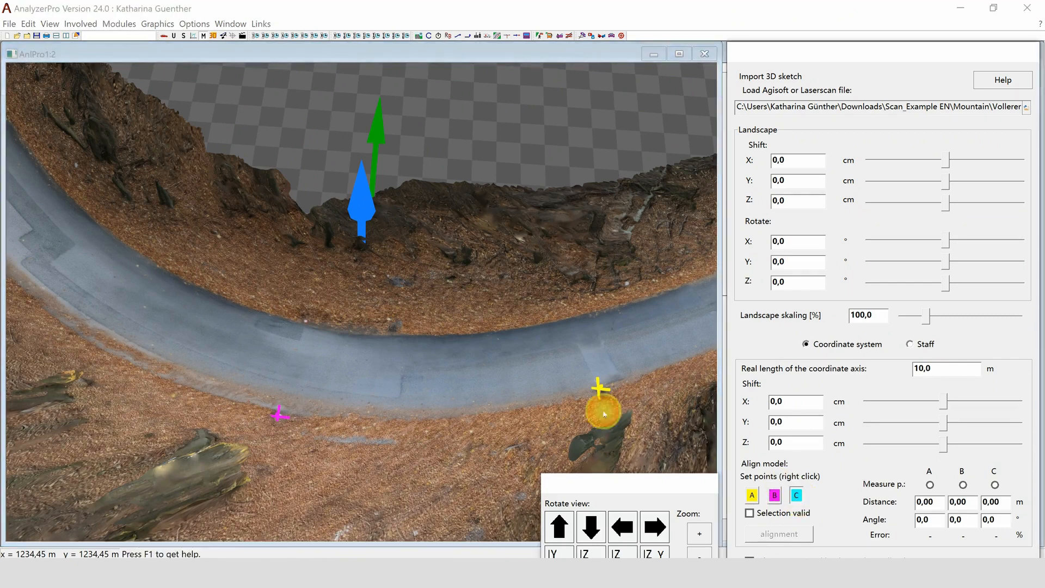
pyautogui.rightClick(306, 323)
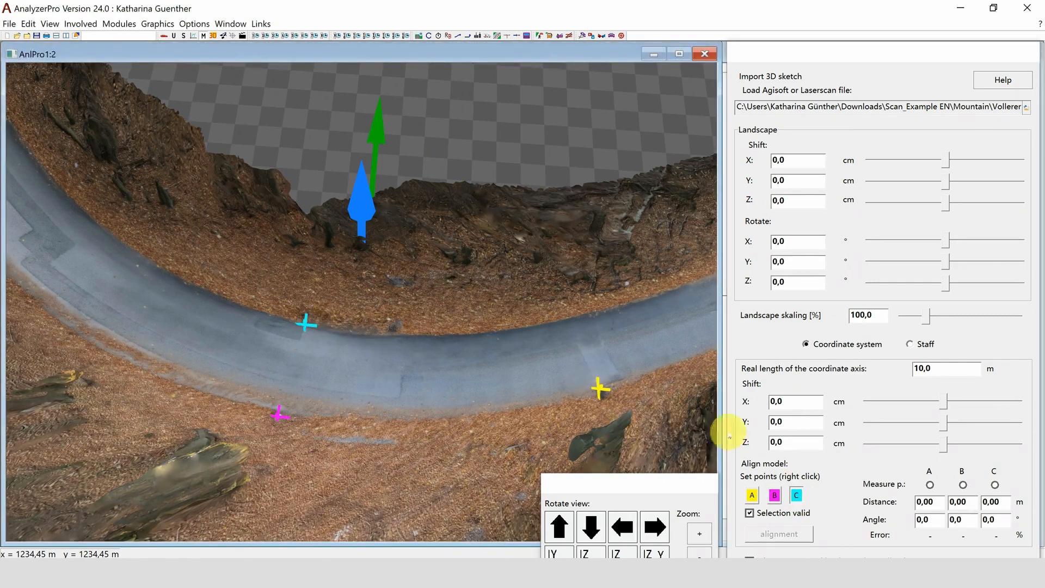
# - Enter the alignment measurements: 14 m distance and -8° angle for point A, 4 m distance and -4° angle for point C
pyautogui.click(924, 506)
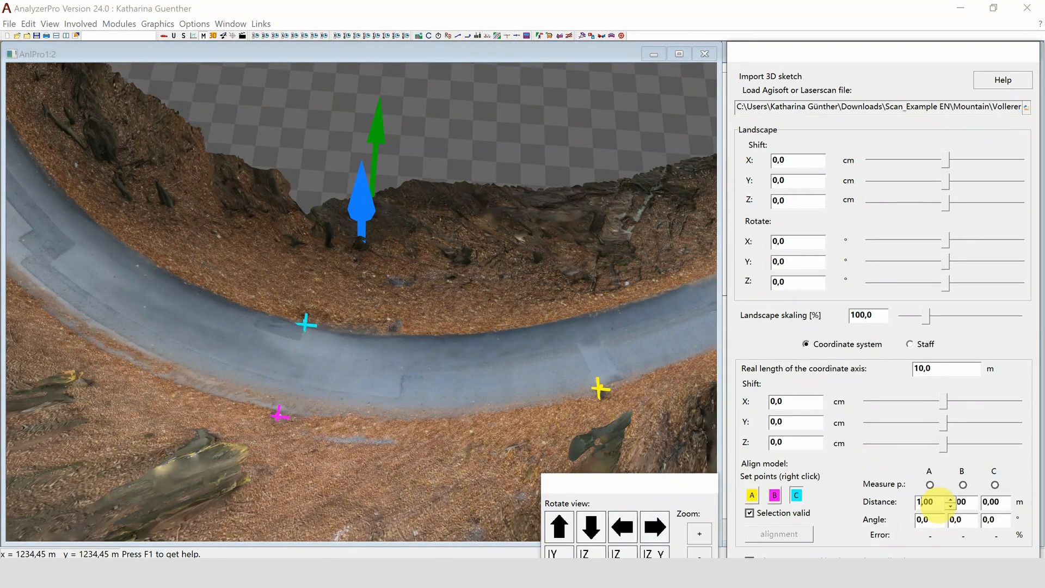
pyautogui.scroll(1, 939, 505)
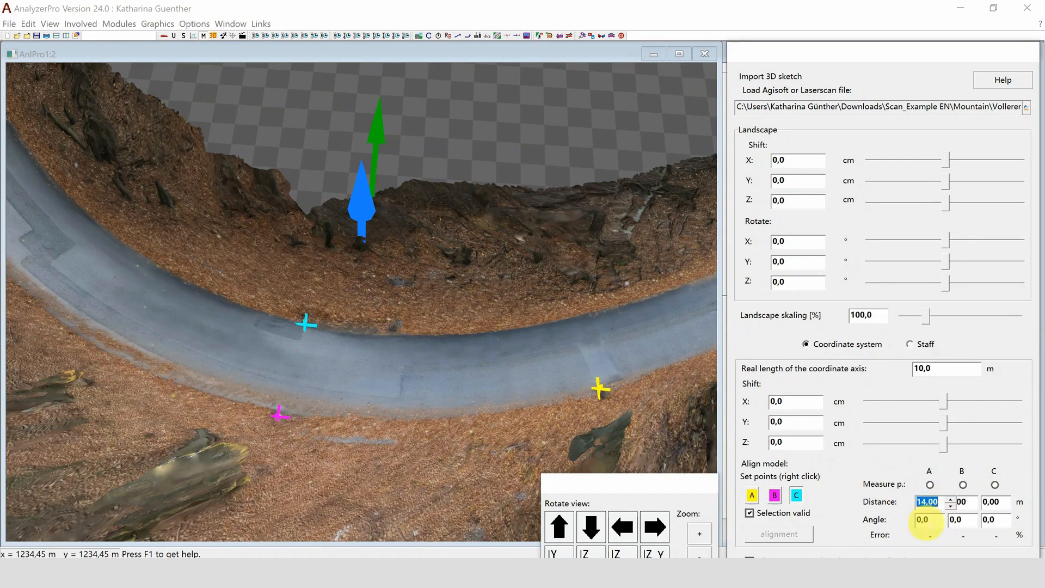
pyautogui.click(923, 520)
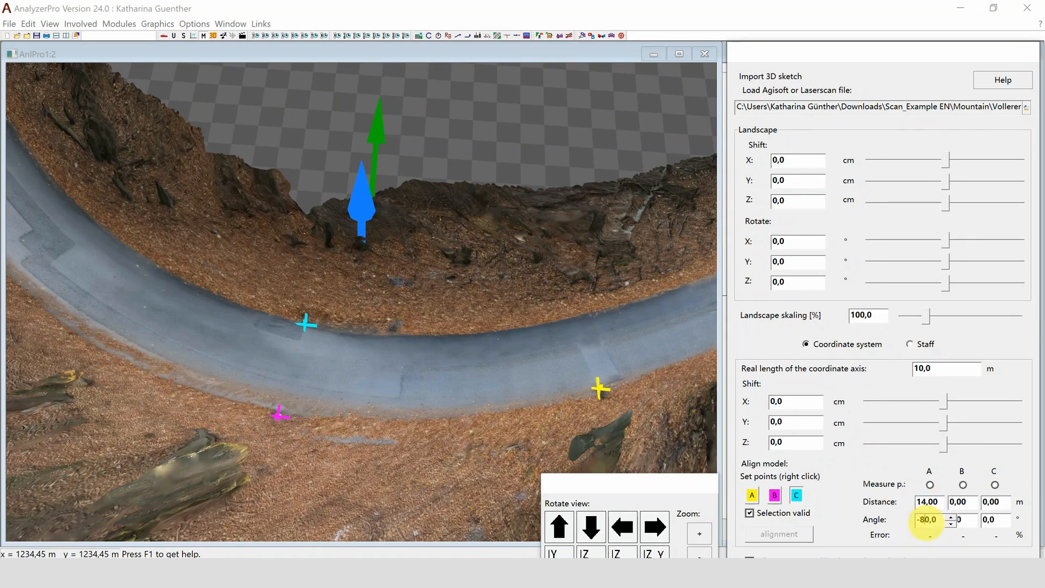
pyautogui.click(987, 545)
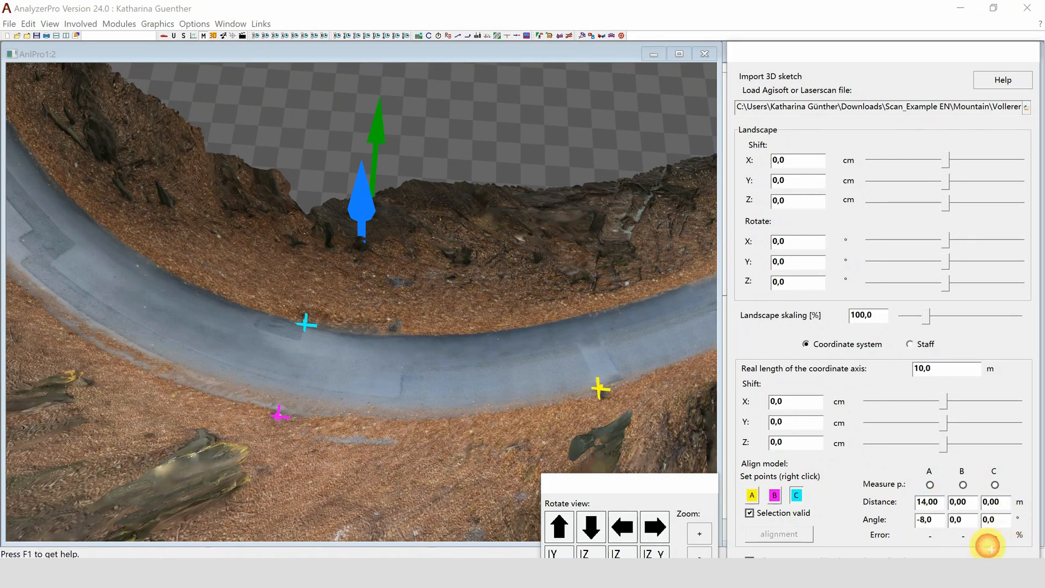
pyautogui.click(984, 505)
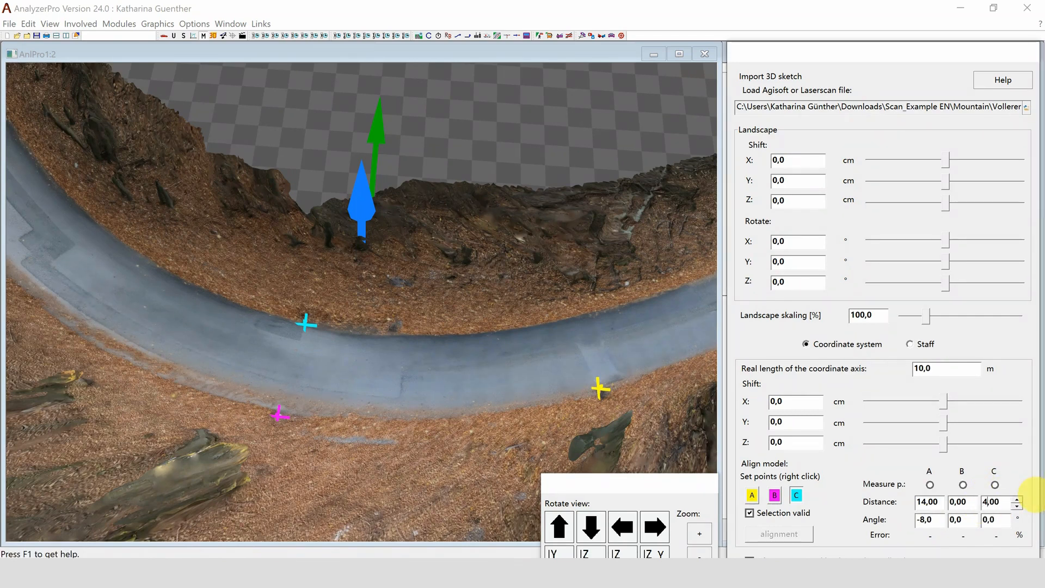
pyautogui.click(988, 522)
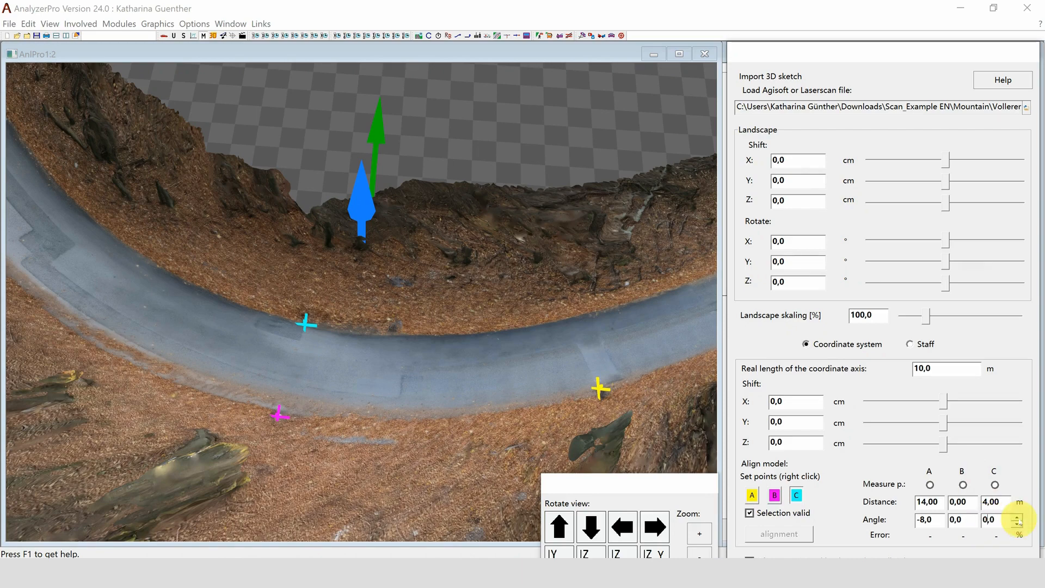
# - Align the model with B as the measuring point and export the landscape as a .murlpkg file named mountain
pyautogui.click(962, 484)
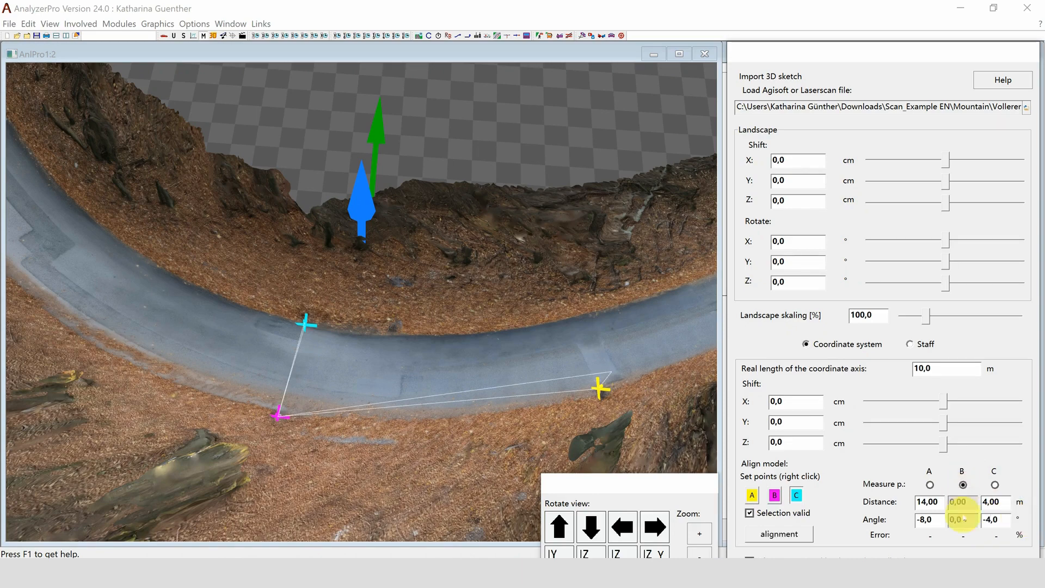
pyautogui.click(778, 533)
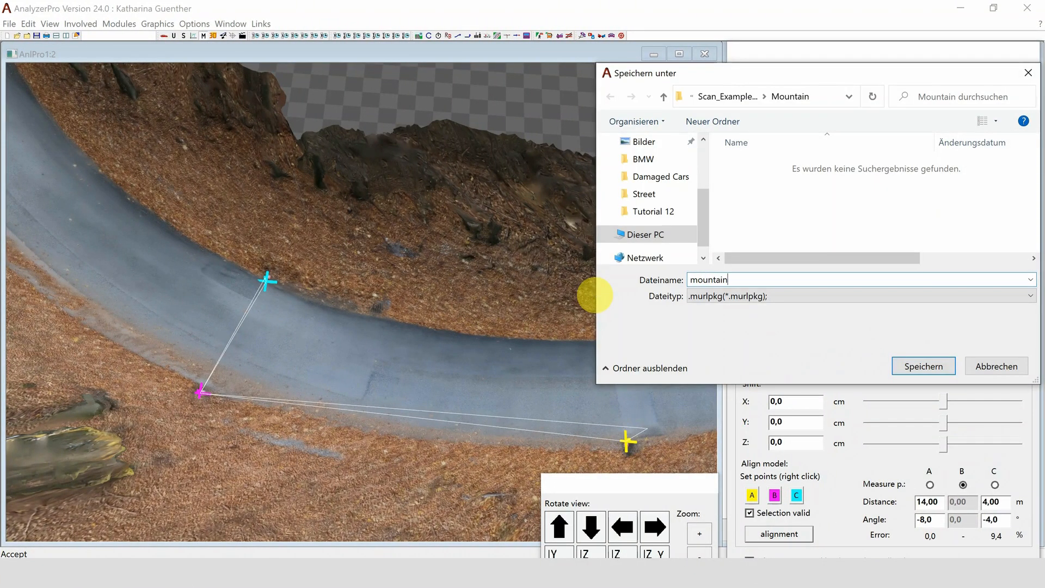
pyautogui.press('Return')
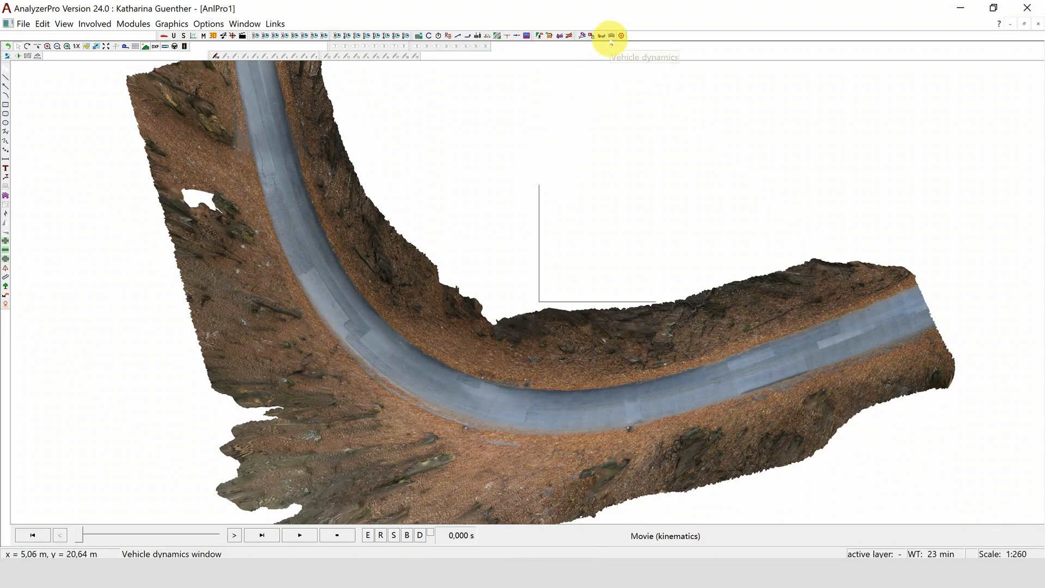
# - Add vehicle 1 in the vehicle dynamics simulation and place it on the road bend at about X 4.3 m, Y -9.2 m, turned about 7°
pyautogui.click(612, 36)
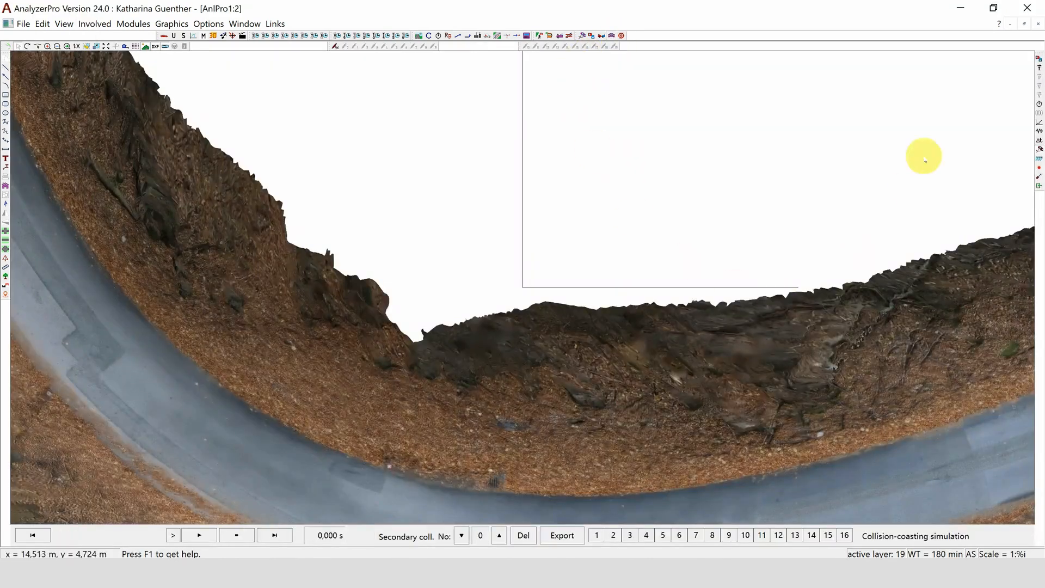
pyautogui.scroll(-5, 573, 447)
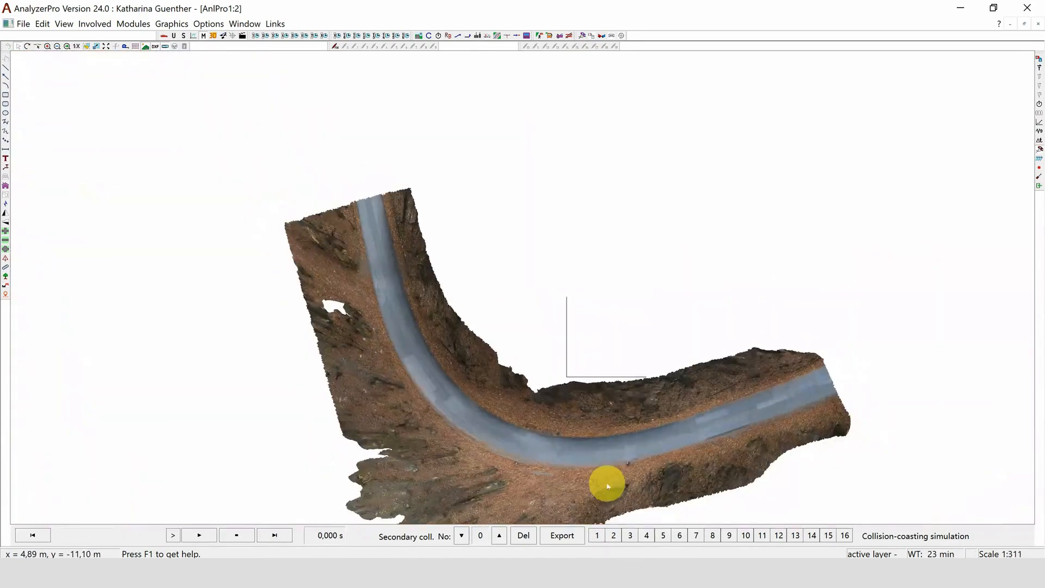
pyautogui.scroll(2, 608, 490)
pyautogui.click(597, 535)
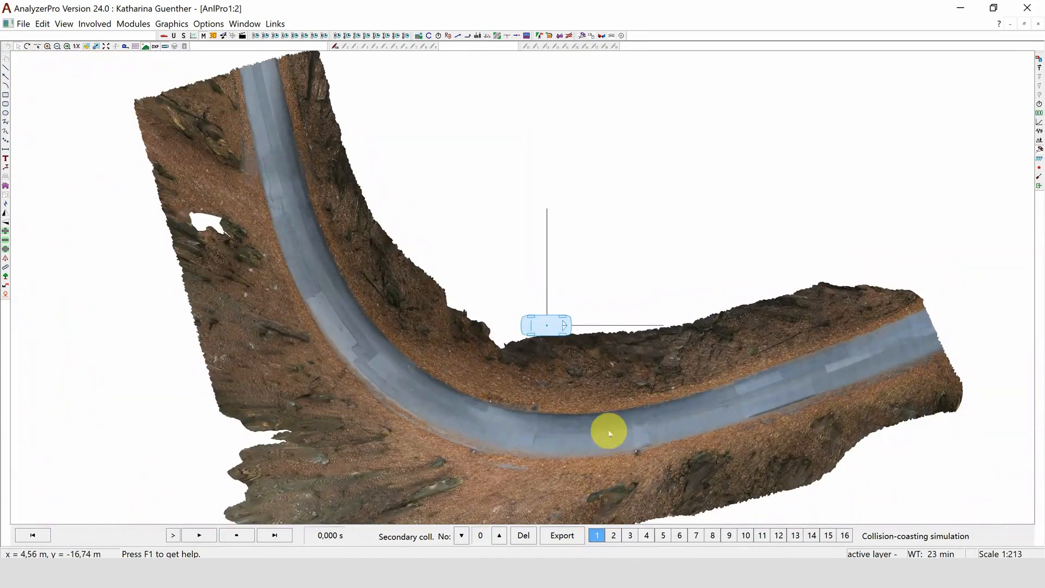
pyautogui.moveTo(543, 333); pyautogui.dragTo(570, 424)
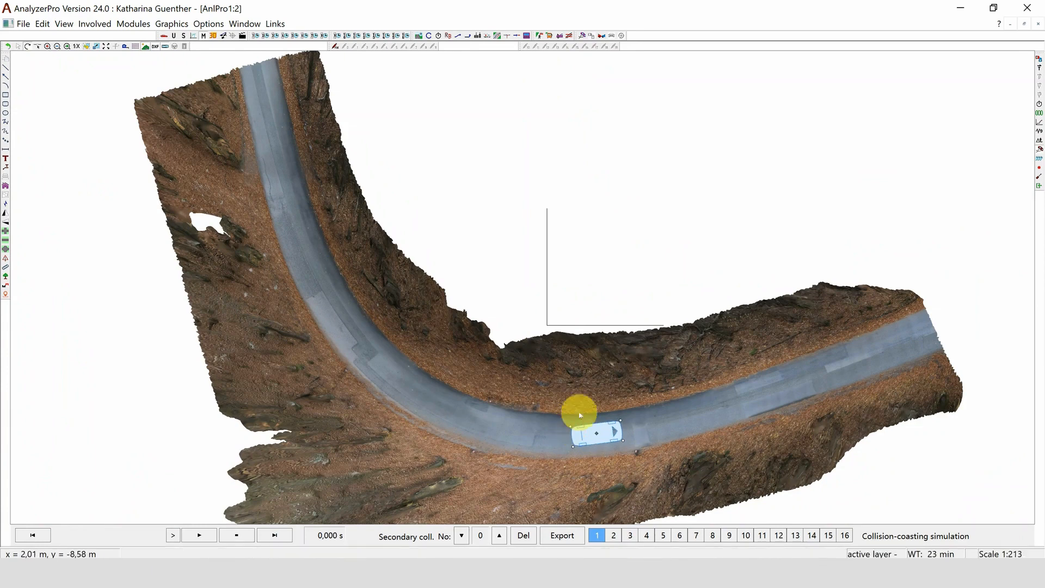
# - Set vehicle 1's speed to 1 km/h, show the simulation data and run the simulation on the mountain road
pyautogui.click(1038, 104)
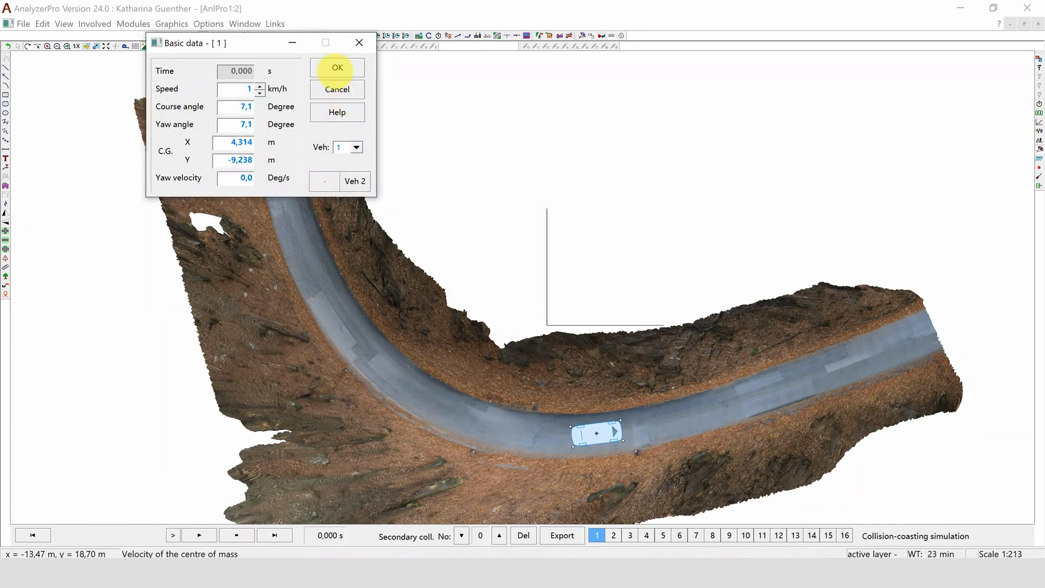
pyautogui.click(337, 72)
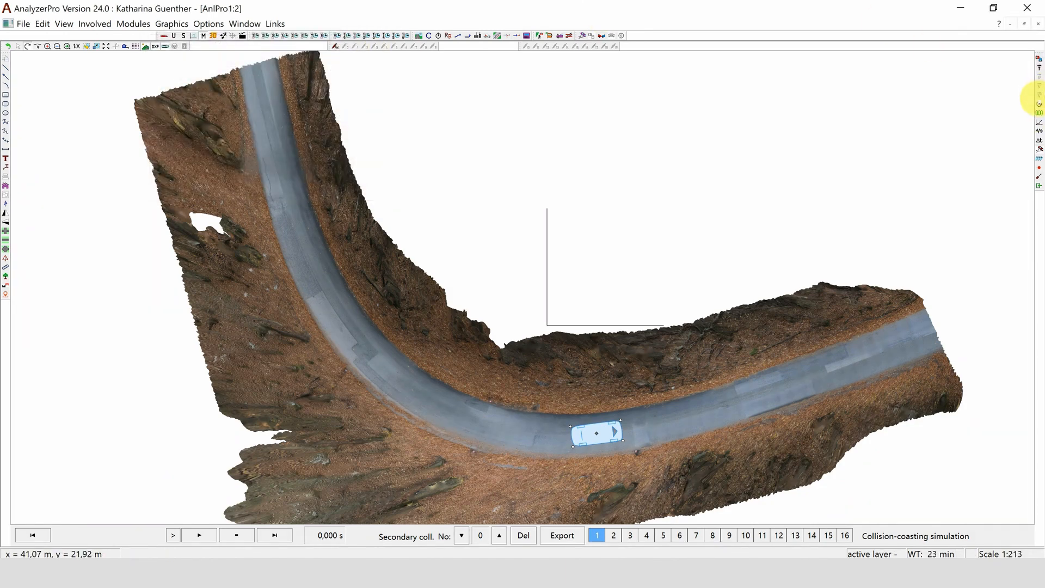
pyautogui.click(1037, 111)
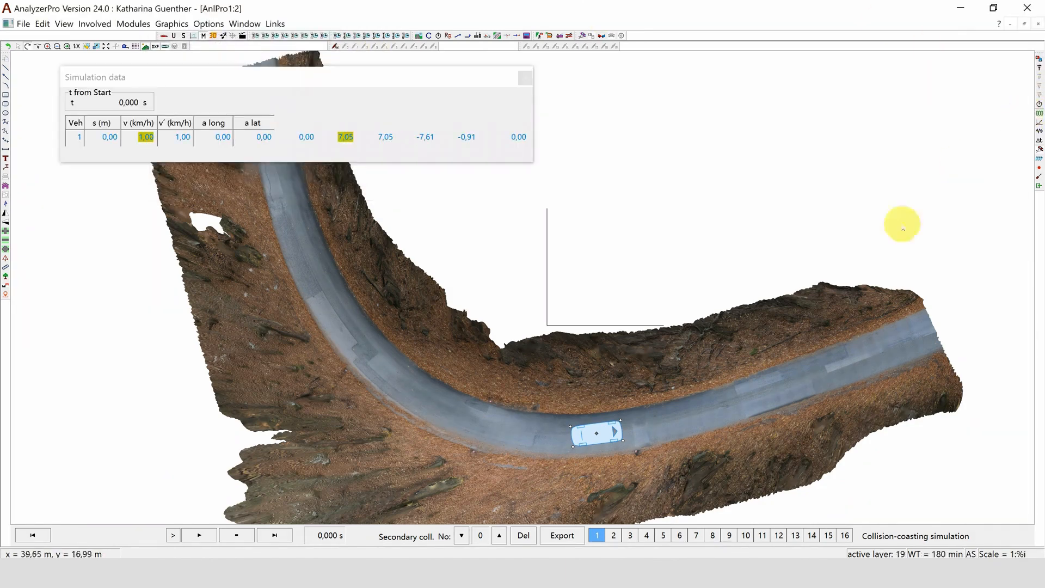
pyautogui.click(196, 536)
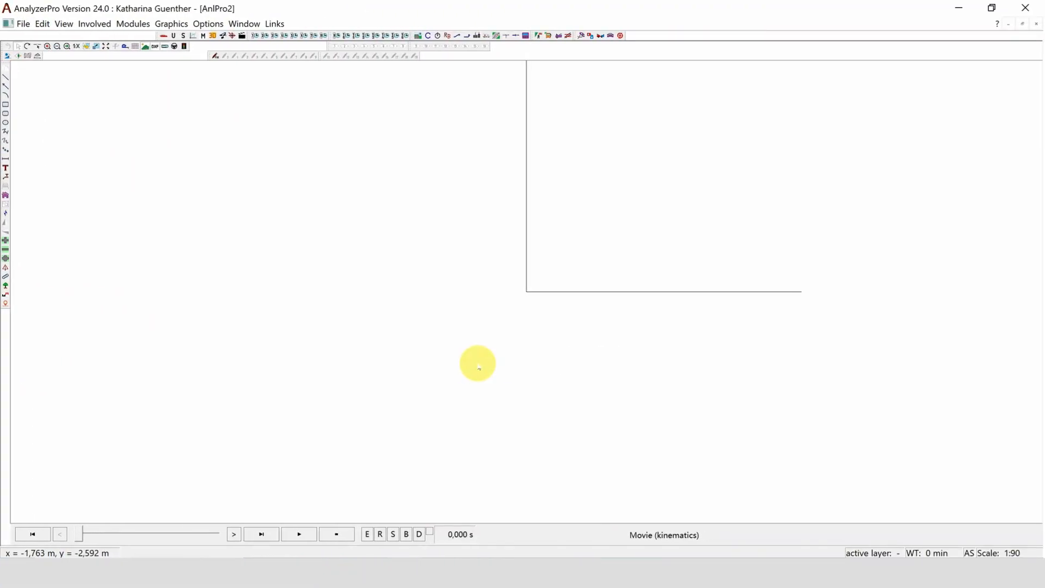
# - Load Jeep_1_POST.e57 from the Damaged Cars folder into the landscape / static object photogrammetry import
pyautogui.click(171, 23)
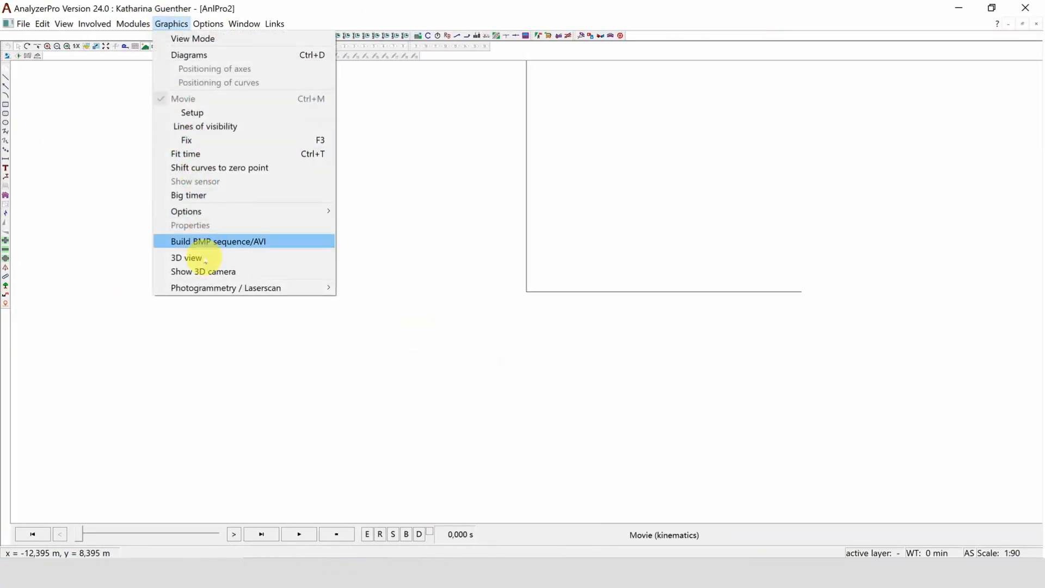
pyautogui.moveTo(234, 287)
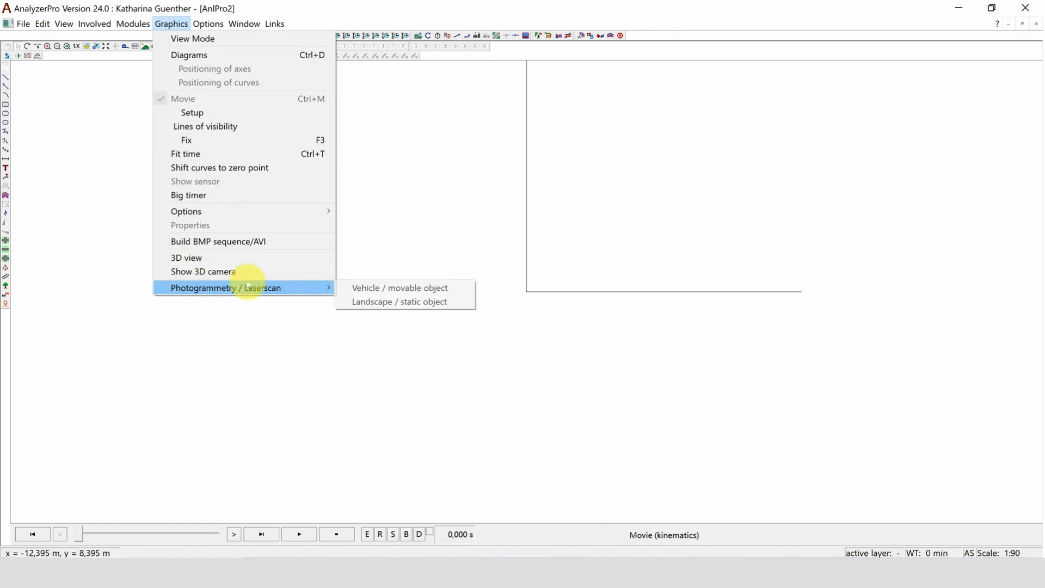
pyautogui.click(360, 303)
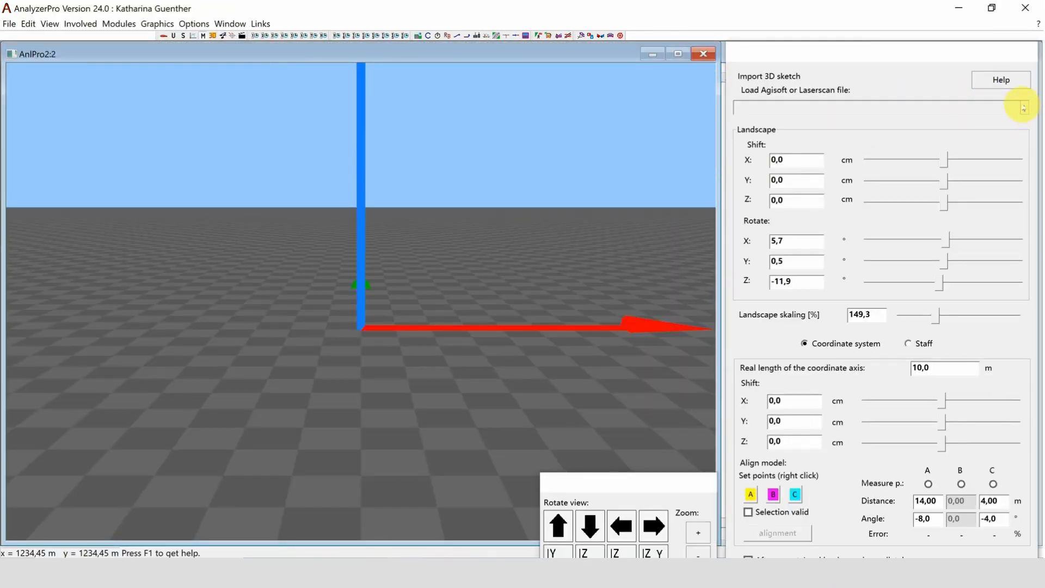
pyautogui.click(1023, 108)
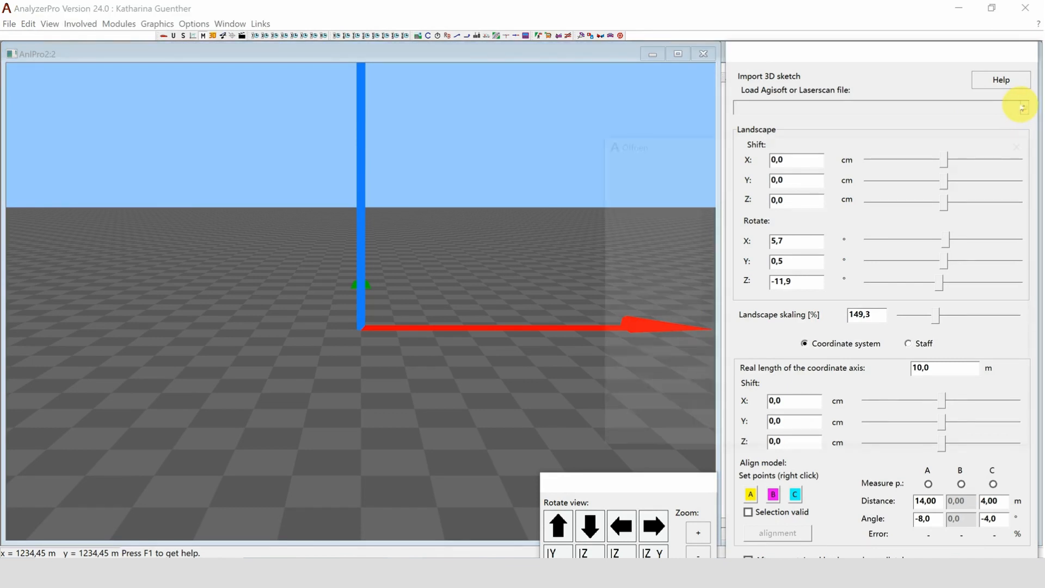
pyautogui.click(715, 165)
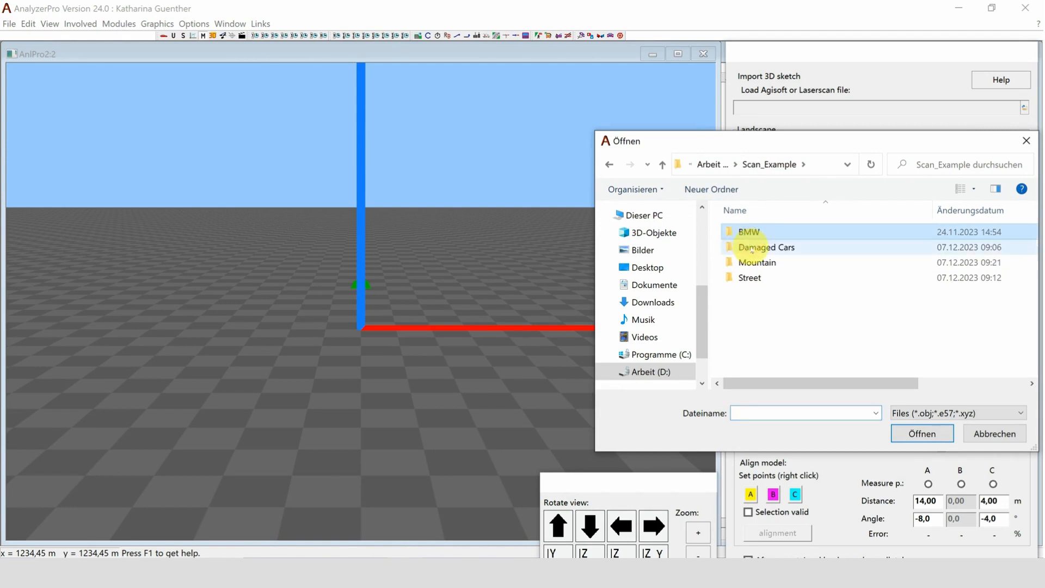
pyautogui.doubleClick(750, 247)
pyautogui.click(753, 233)
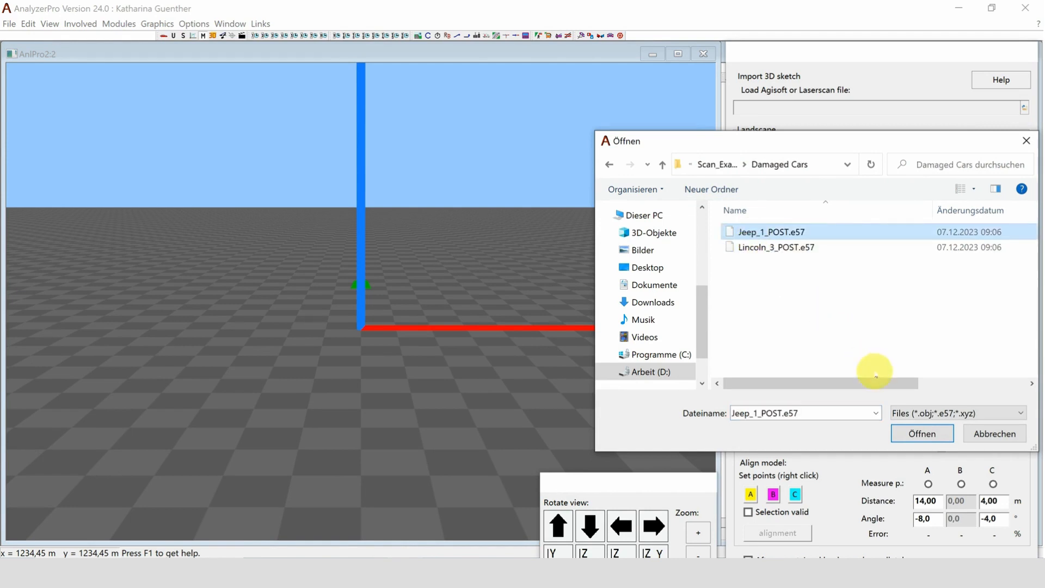
pyautogui.click(909, 431)
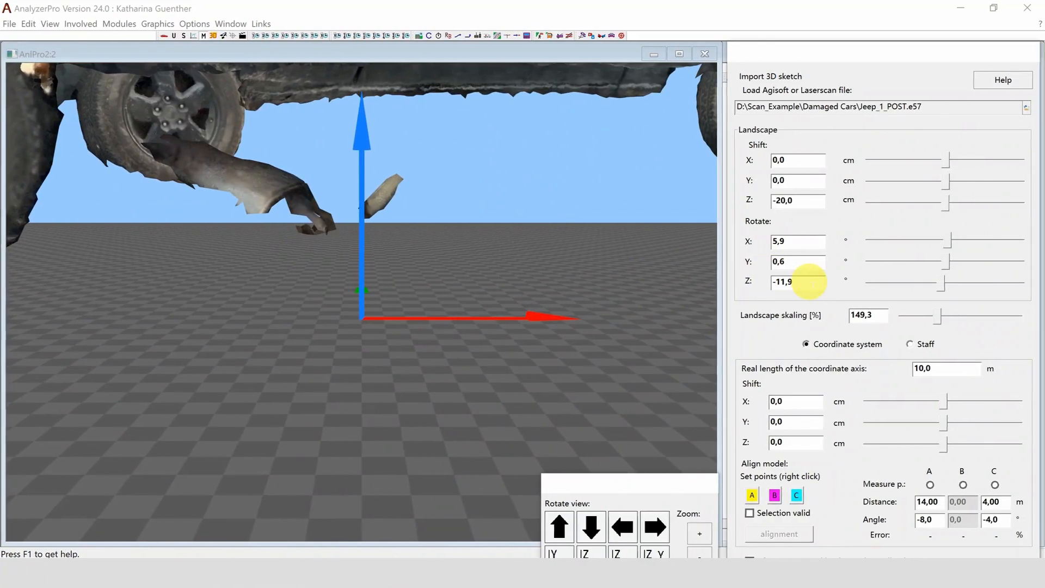
# - Set the Jeep scan's Z rotation to -12.2° and its landscape scaling to 10%
pyautogui.doubleClick(811, 283)
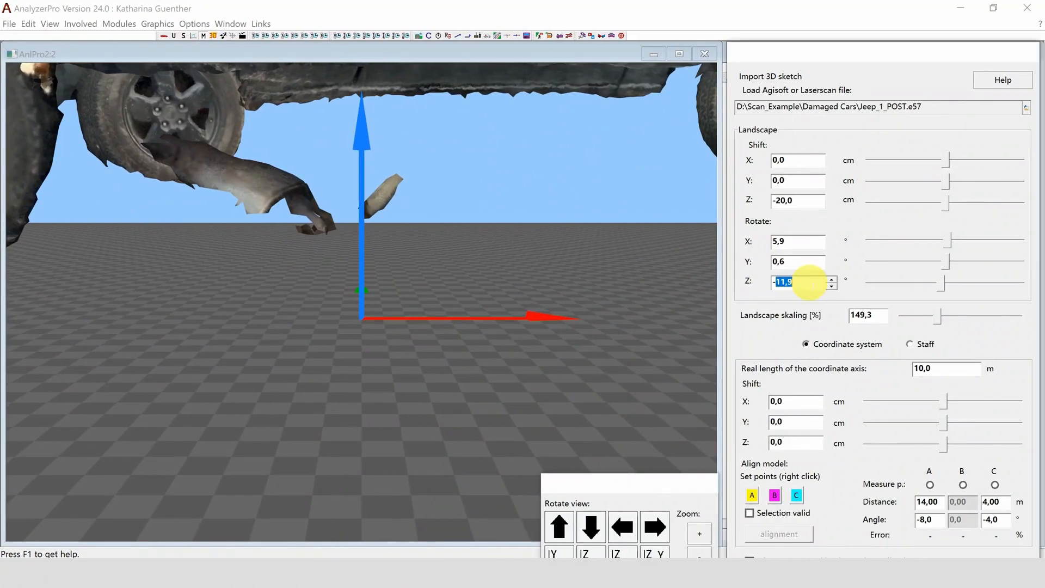
pyautogui.press('Tab')
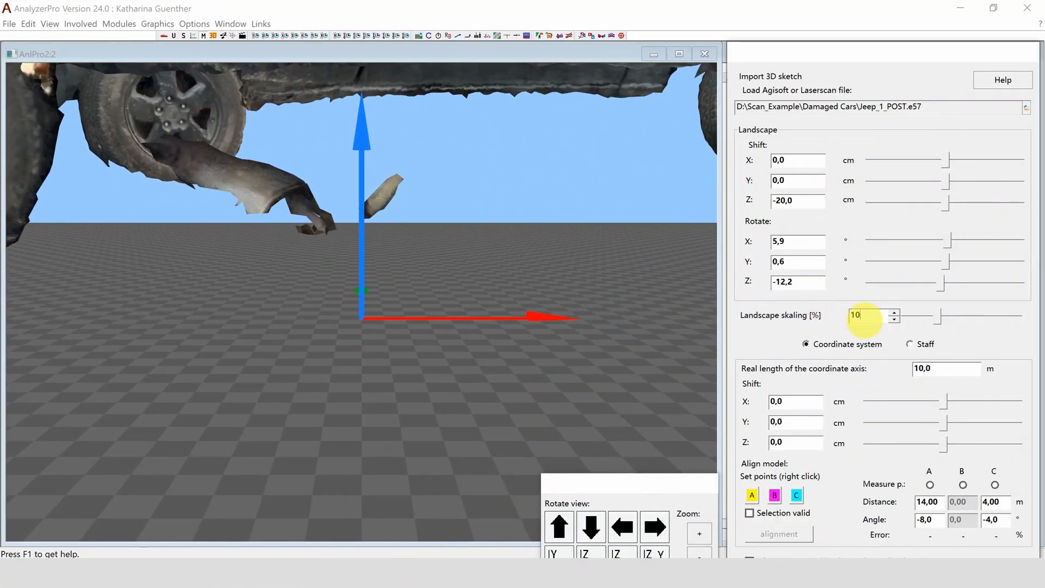
pyautogui.press('Tab')
pyautogui.scroll(1, 359, 351)
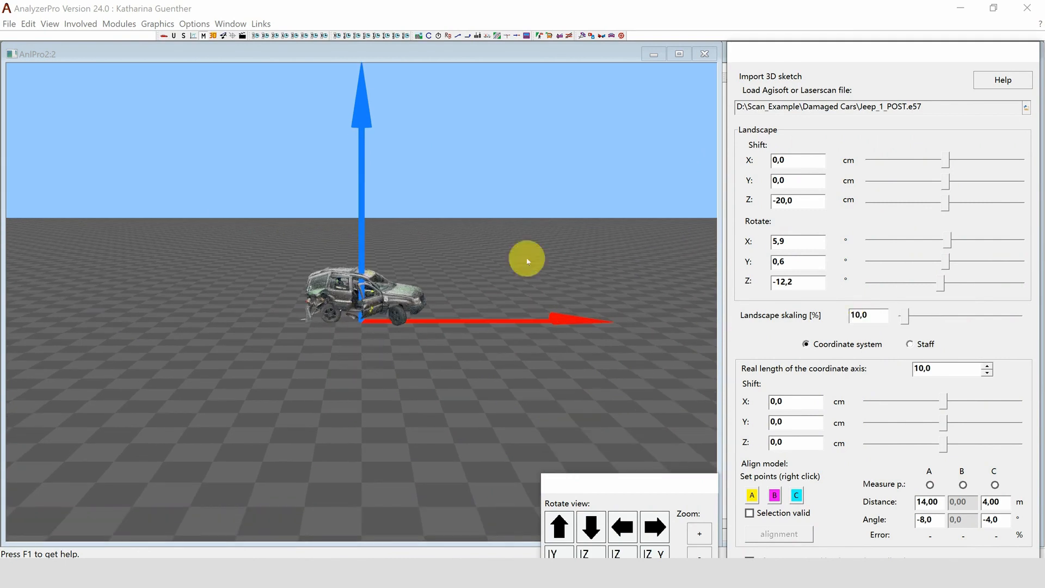
# - Export the Jeep scan as a .murlpkg file named jeep, loading it immediately after export
pyautogui.moveTo(821, 44); pyautogui.dragTo(821, 13)
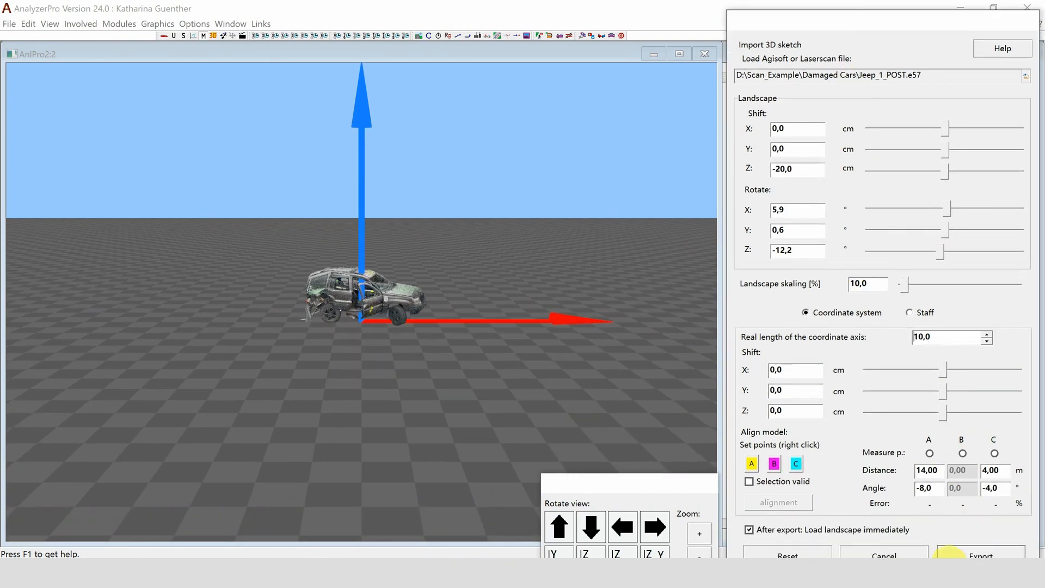
pyautogui.click(952, 527)
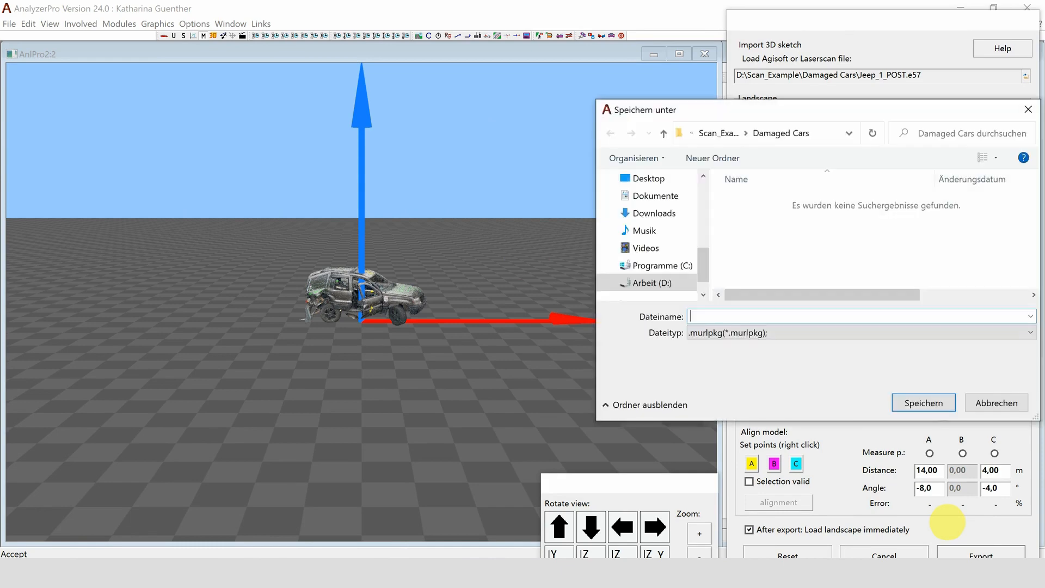
pyautogui.write('jeep')
pyautogui.press('Return')
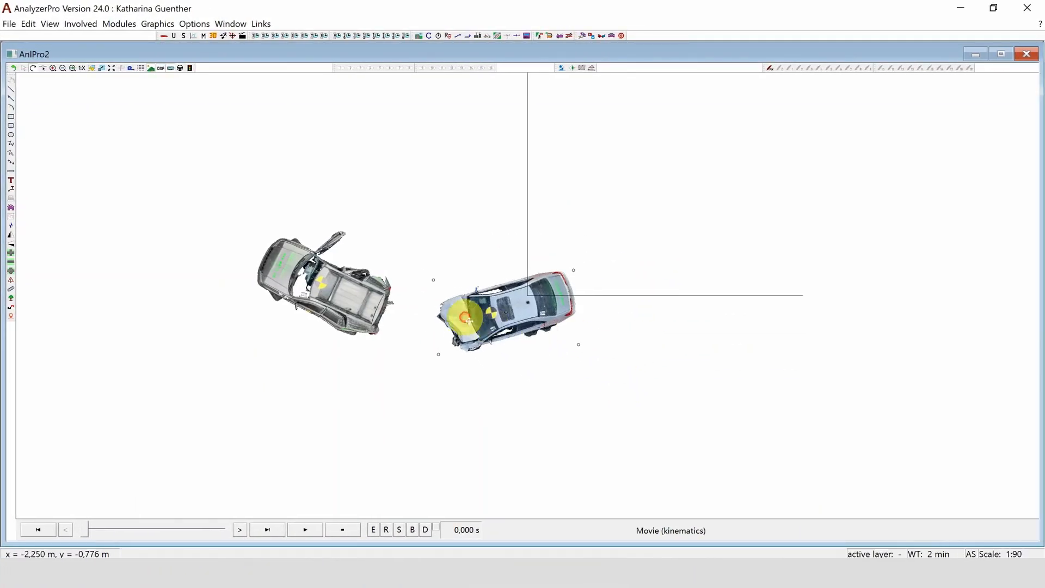
# - Move the blue damaged car about 2.6 m so that it meets the grey damaged car
pyautogui.moveTo(464, 310); pyautogui.dragTo(403, 292)
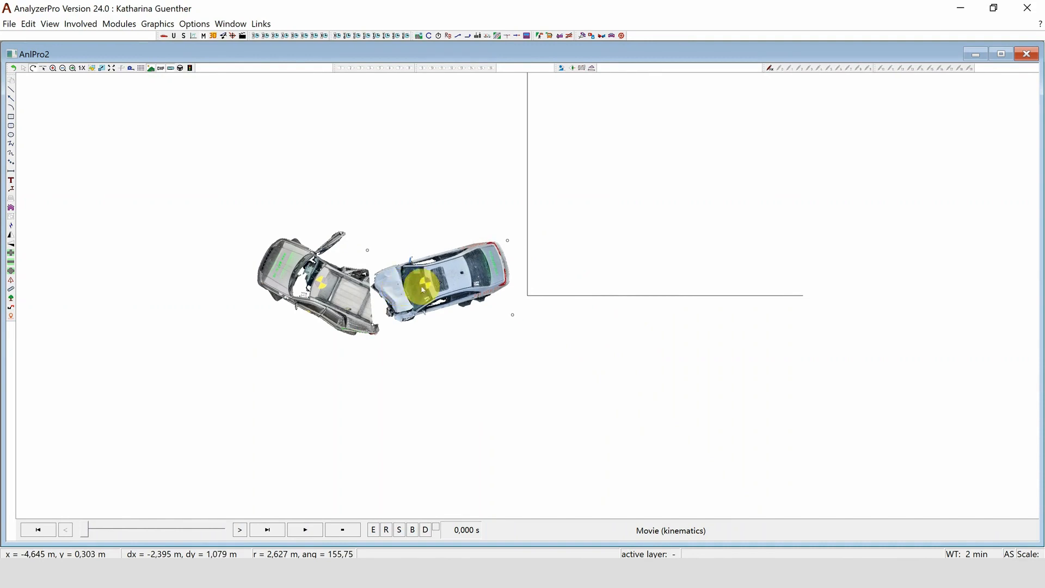
# - Enable colour transparency for white in the blue damaged car's bitmap properties
pyautogui.rightClick(423, 289)
pyautogui.click(464, 438)
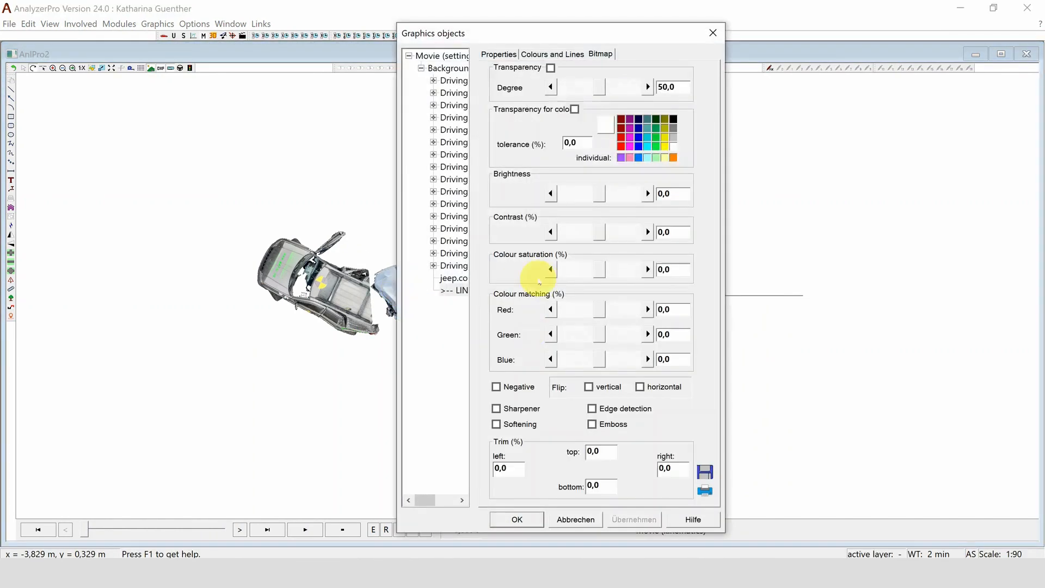
pyautogui.click(574, 109)
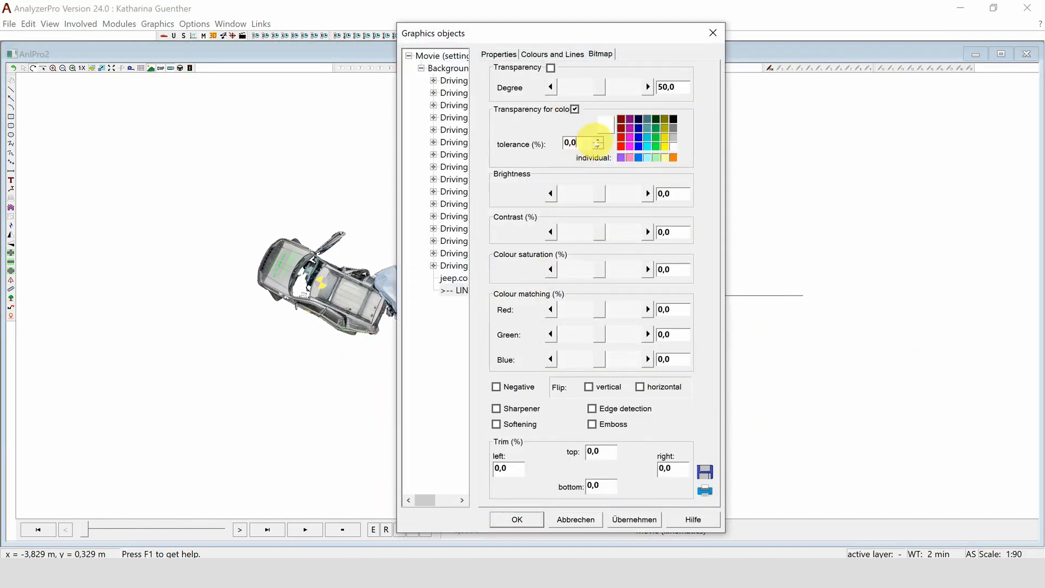
pyautogui.click(516, 519)
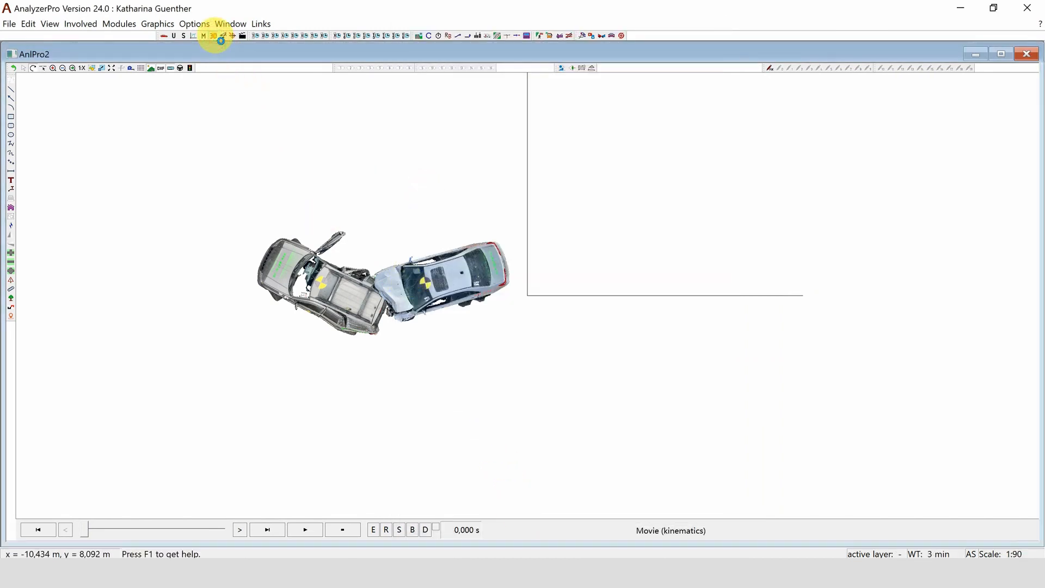
# - Show the two damaged cars in the 3D view and examine their contact area up close from a raised angle
pyautogui.click(213, 35)
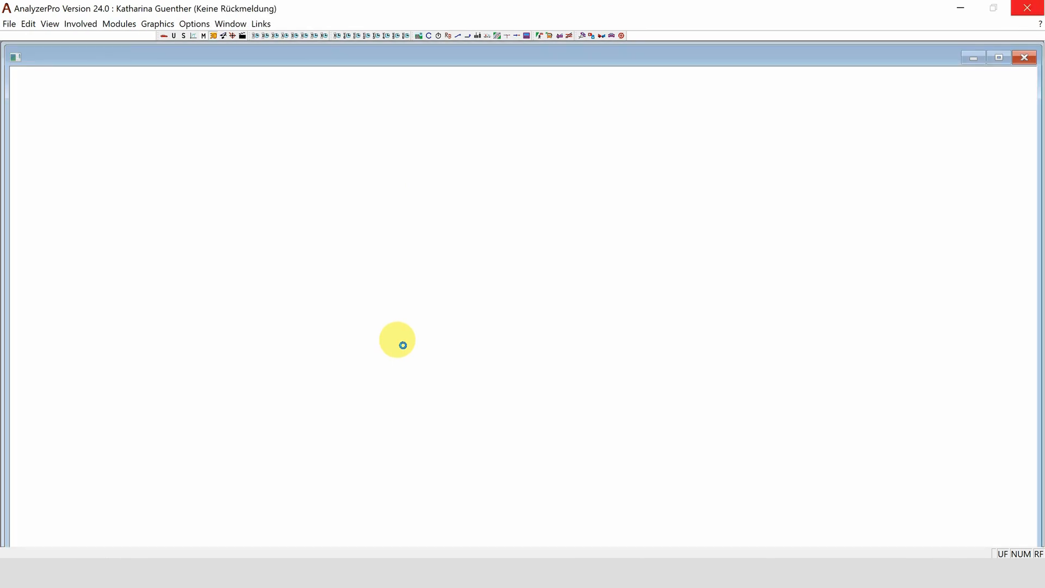
pyautogui.scroll(4, 409, 319)
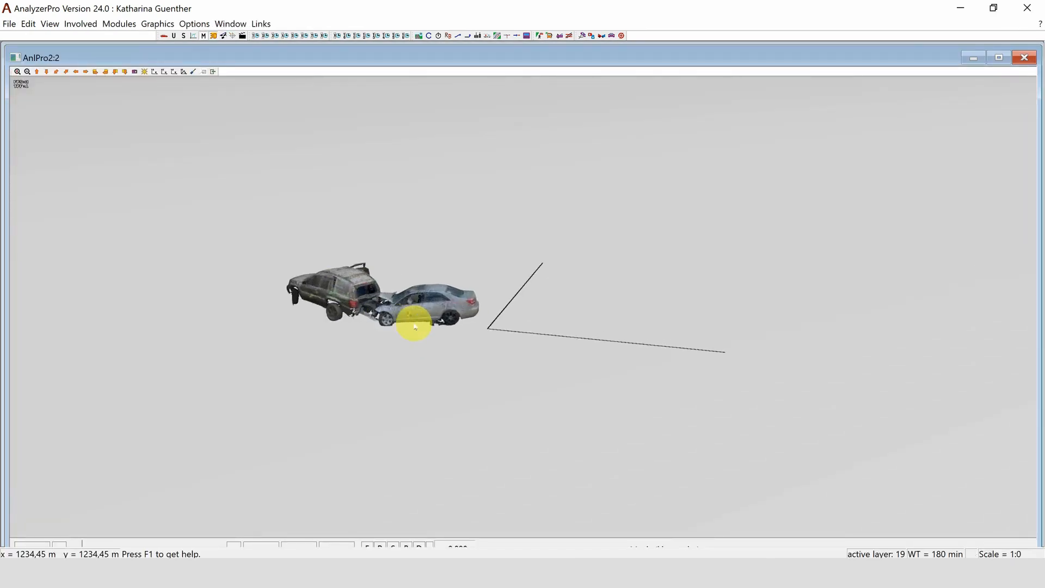
pyautogui.moveTo(412, 325); pyautogui.dragTo(299, 384)
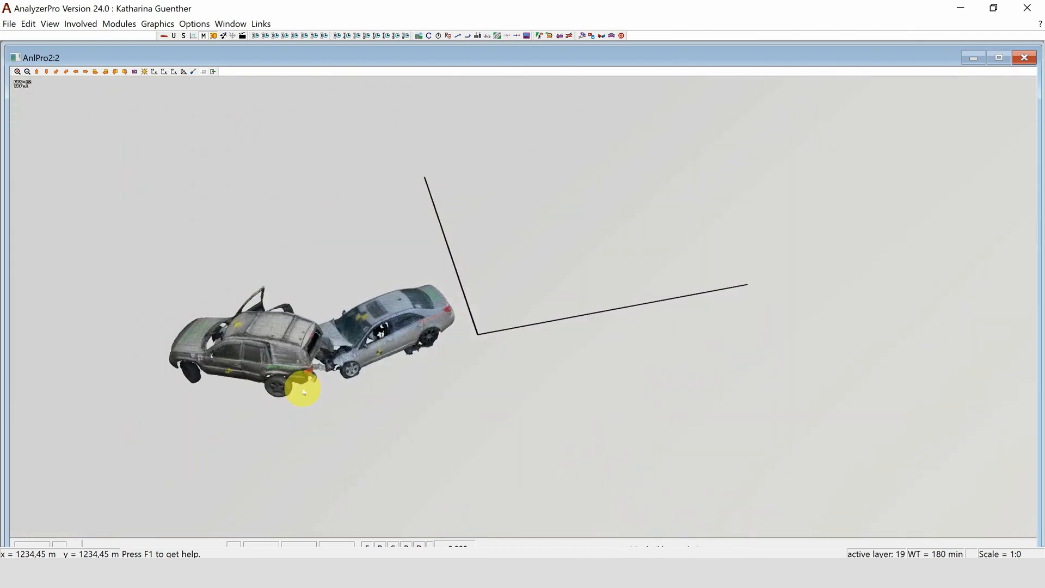
pyautogui.scroll(2, 384, 354)
pyautogui.moveTo(385, 354); pyautogui.dragTo(404, 345)
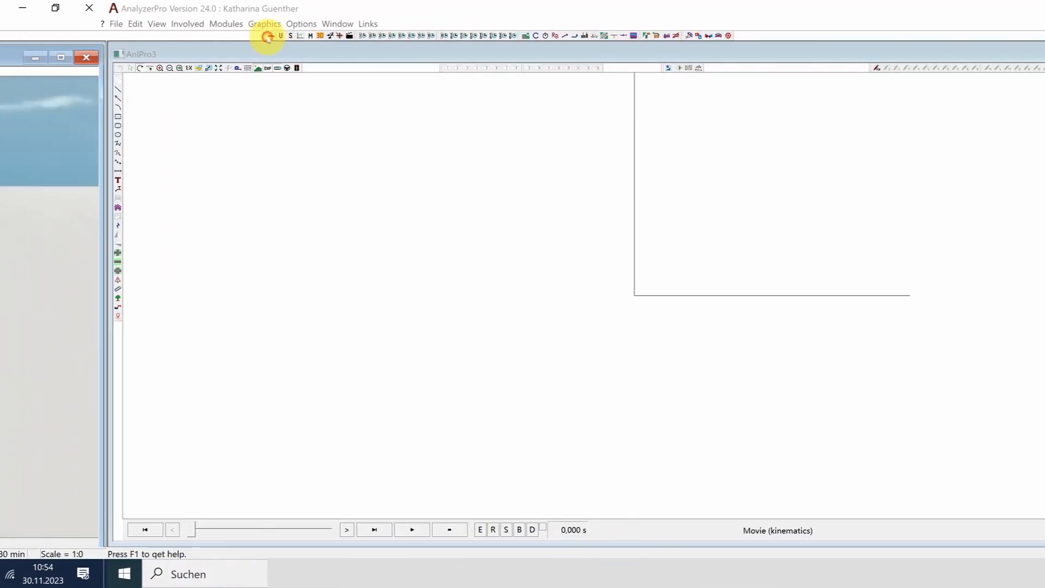
# - Load the BMW 5er Reihe 535d GT 220KW Automatik from the car database as vehicle 1
pyautogui.click(992, 35)
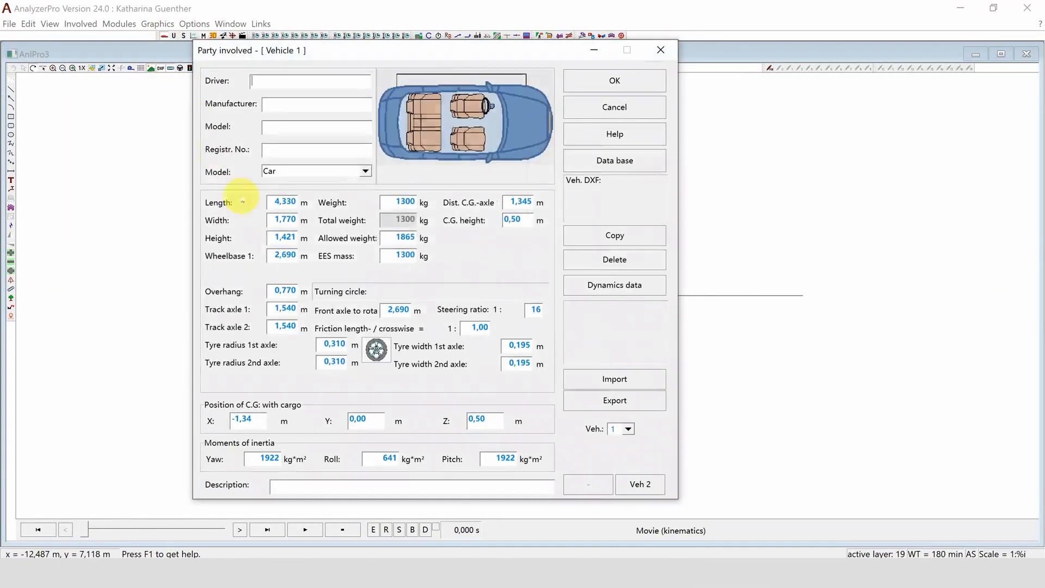
pyautogui.click(574, 155)
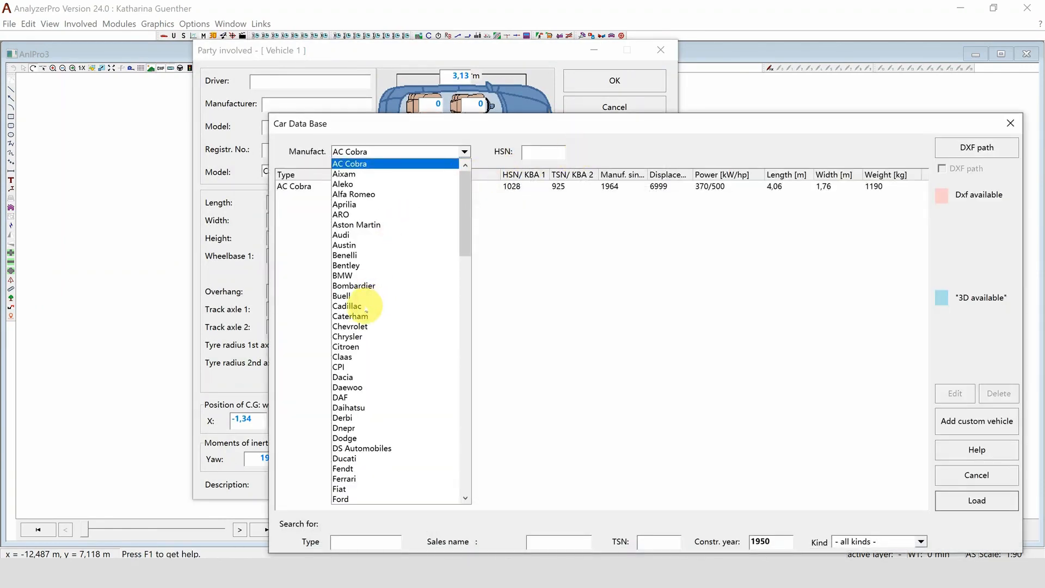
pyautogui.click(349, 276)
pyautogui.scroll(-20, 497, 354)
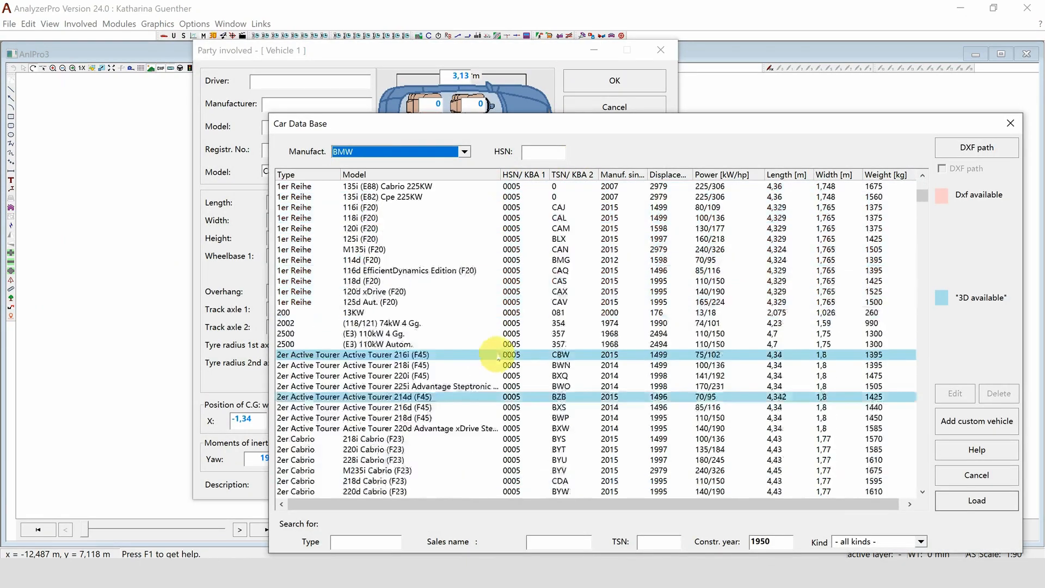
pyautogui.scroll(-20, 498, 359)
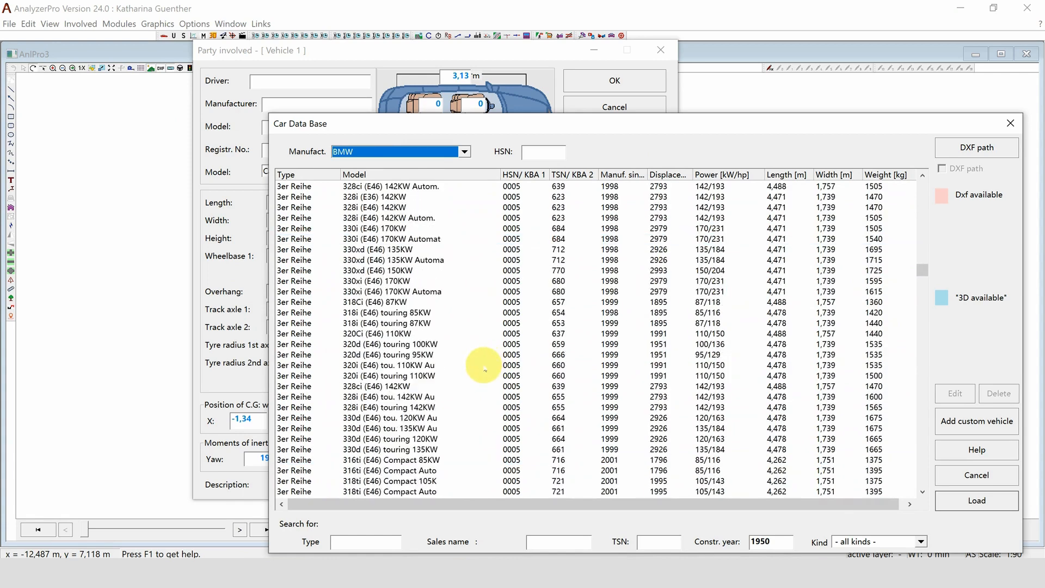
pyautogui.scroll(-15, 487, 380)
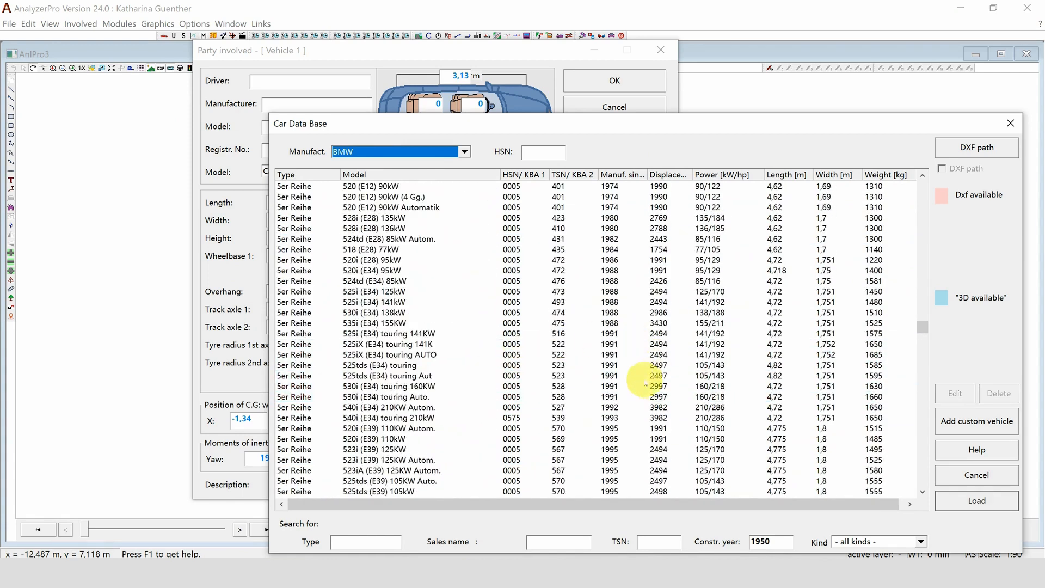
pyautogui.scroll(-6, 626, 369)
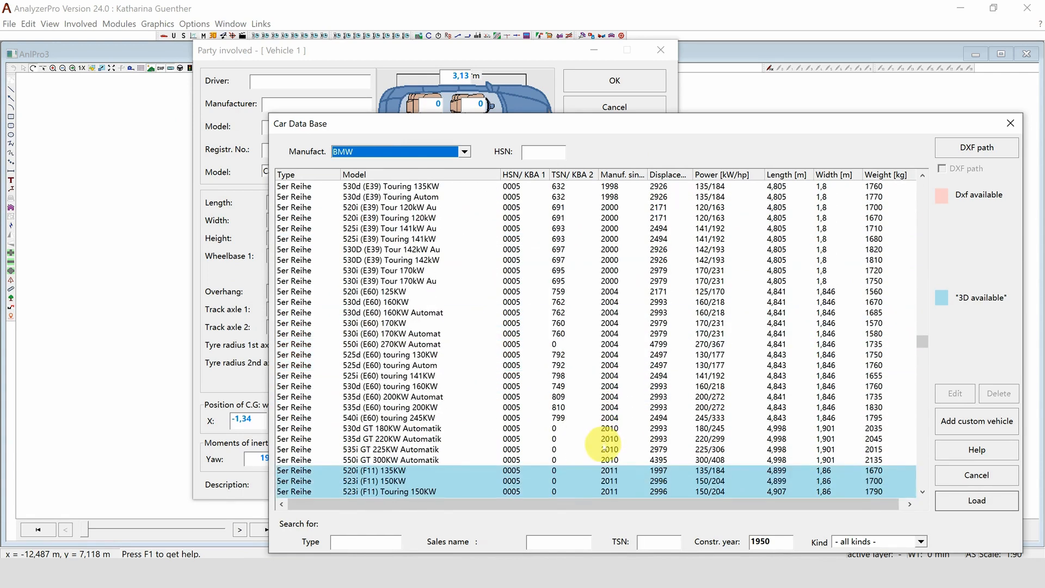
pyautogui.click(605, 439)
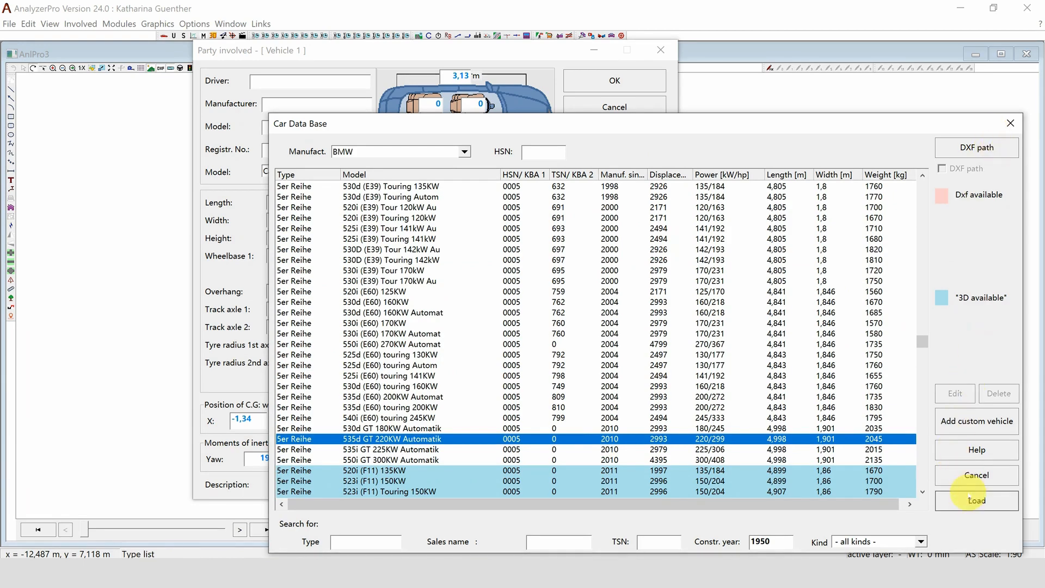
pyautogui.click(969, 498)
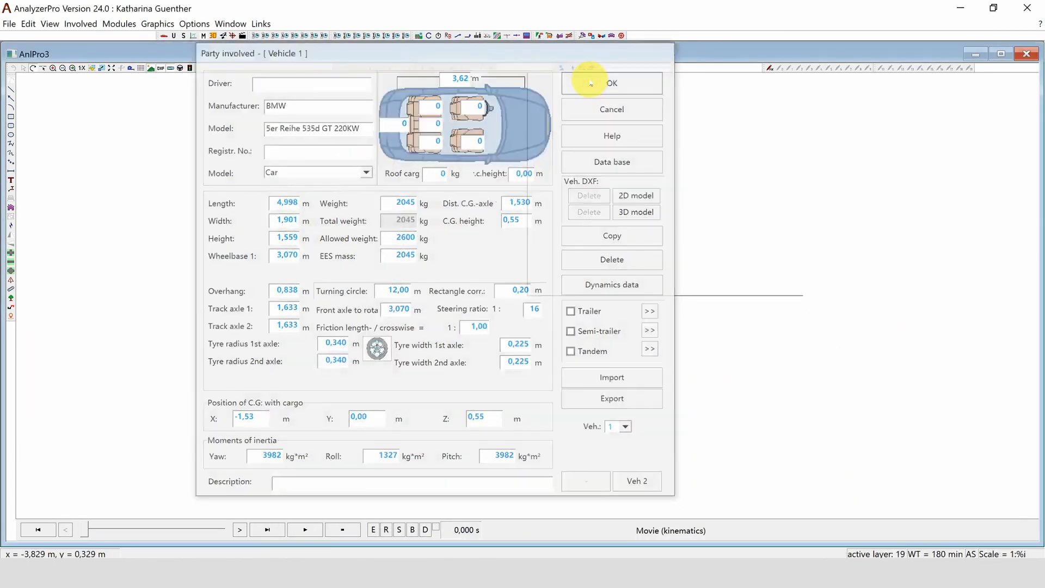
pyautogui.click(590, 83)
# - Load BMW_5.e57 from the Scan_Example BMW folder into the photogrammetry / laser scan vehicle model import
pyautogui.click(157, 23)
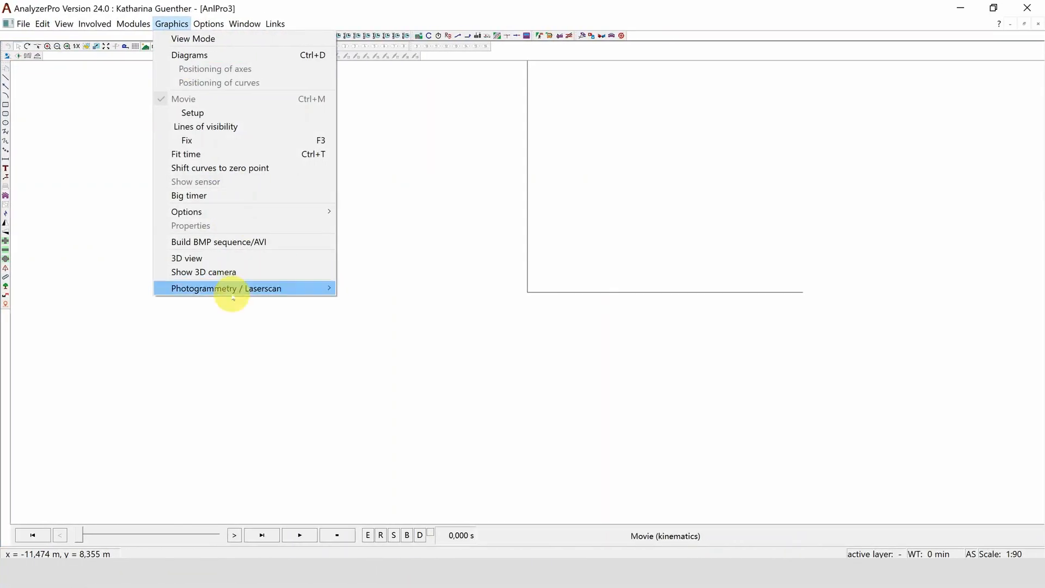
pyautogui.moveTo(234, 288)
pyautogui.click(357, 288)
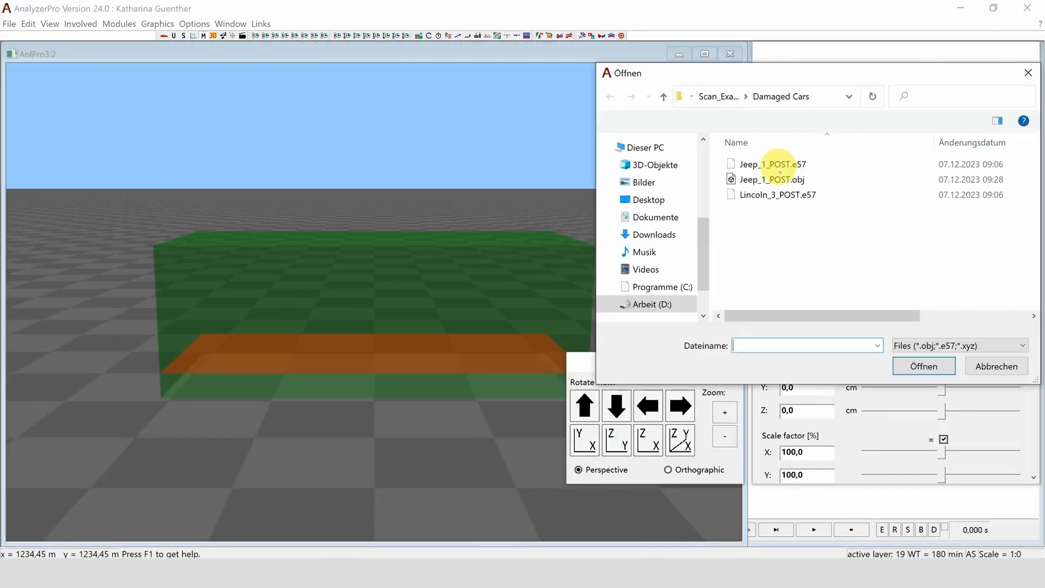
pyautogui.click(722, 102)
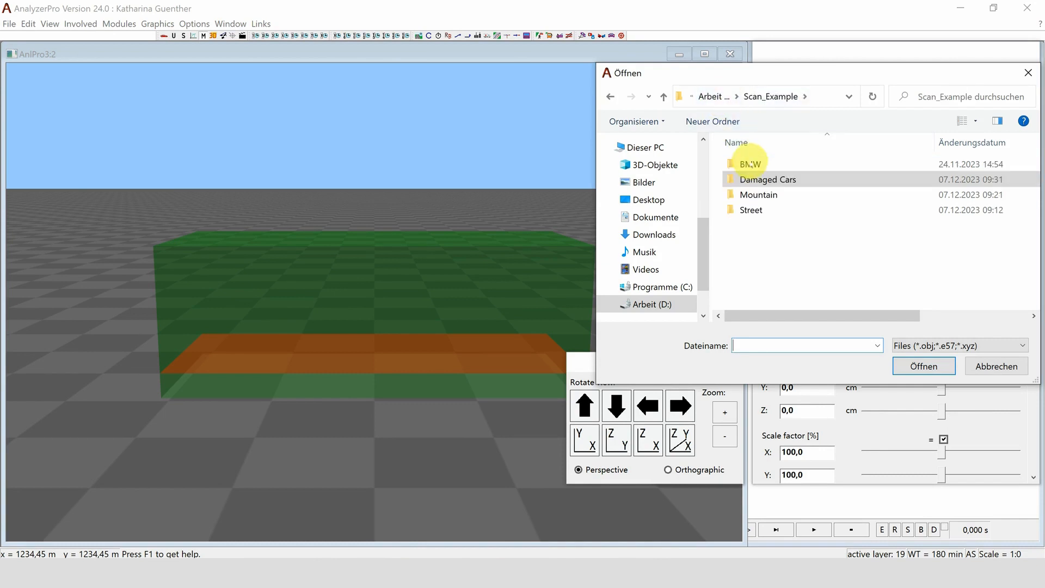
pyautogui.click(751, 165)
pyautogui.doubleClick(751, 164)
pyautogui.click(754, 164)
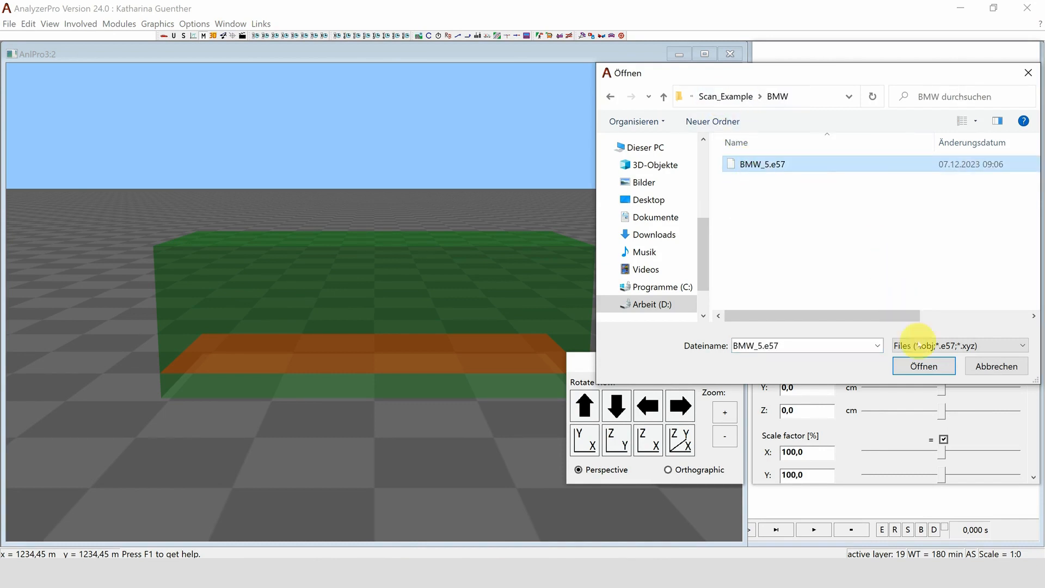
pyautogui.click(919, 366)
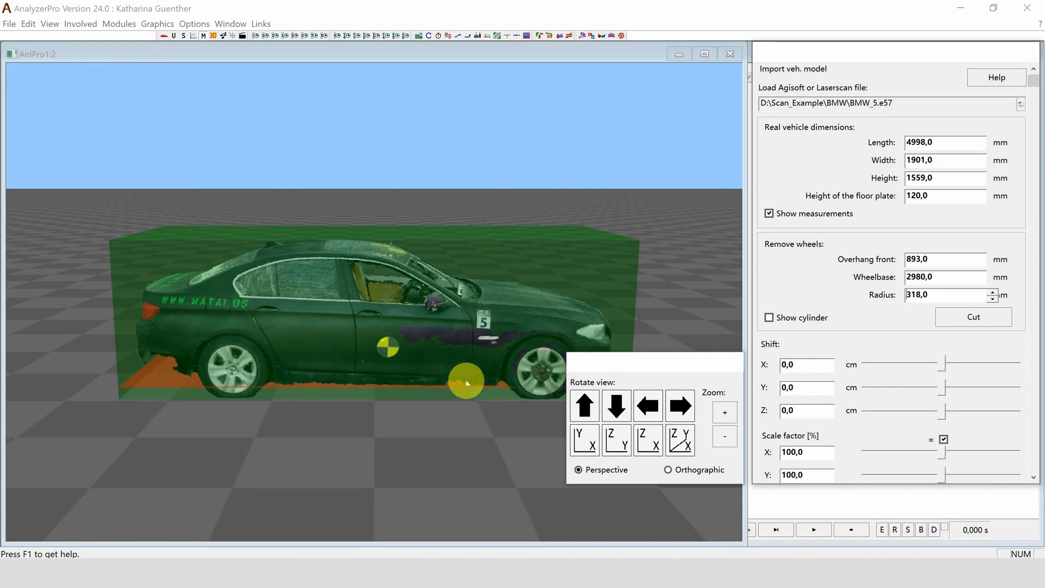
# - Show the wheel cylinders on the BMW scan and cut out its wheels
pyautogui.moveTo(597, 373); pyautogui.dragTo(564, 462)
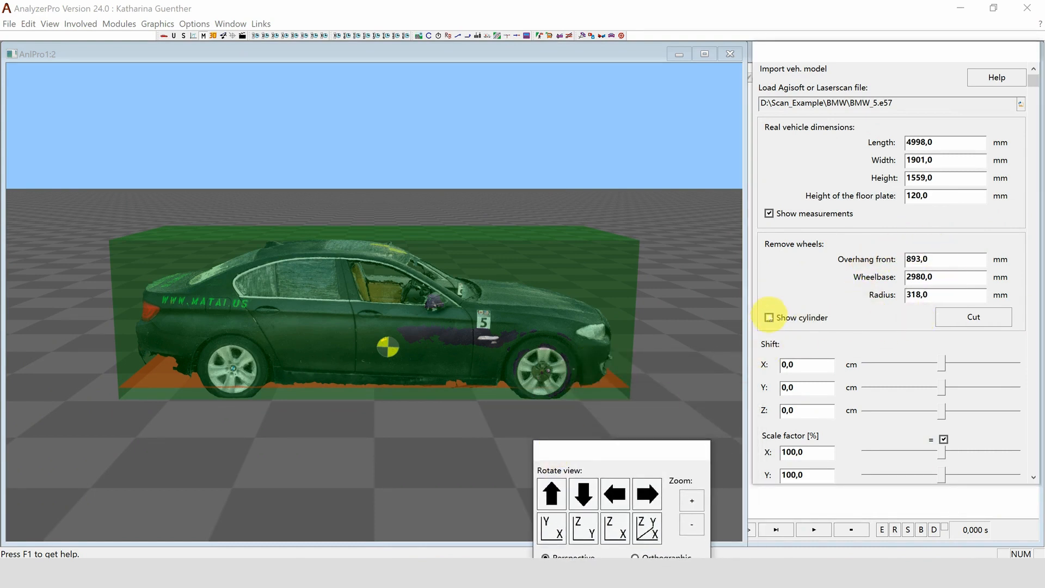
pyautogui.click(769, 317)
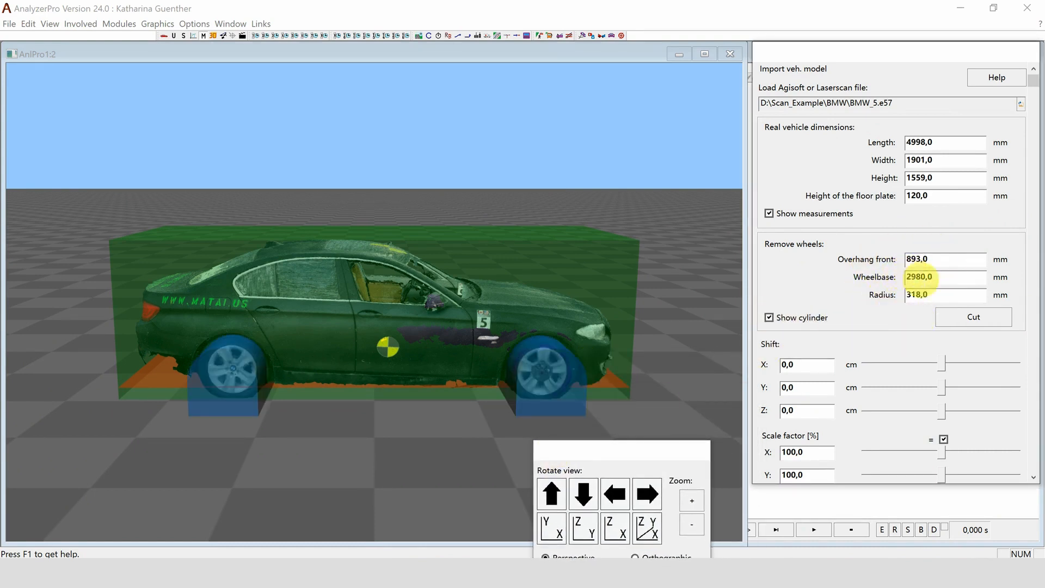
pyautogui.click(960, 316)
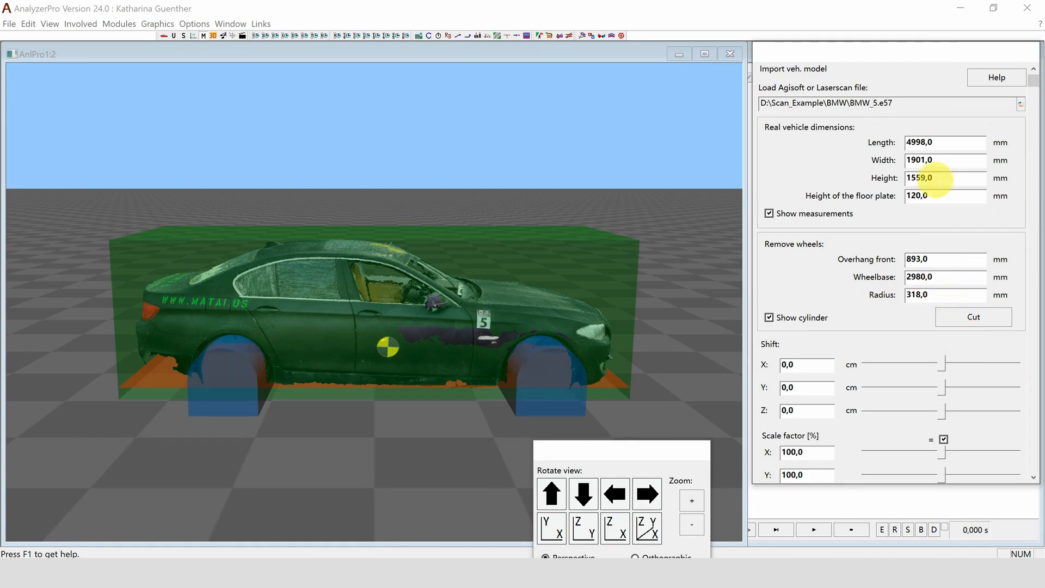
# - Export the BMW scan to the BMW folder as a .murlpkg file named car
pyautogui.moveTo(937, 57); pyautogui.dragTo(935, 31)
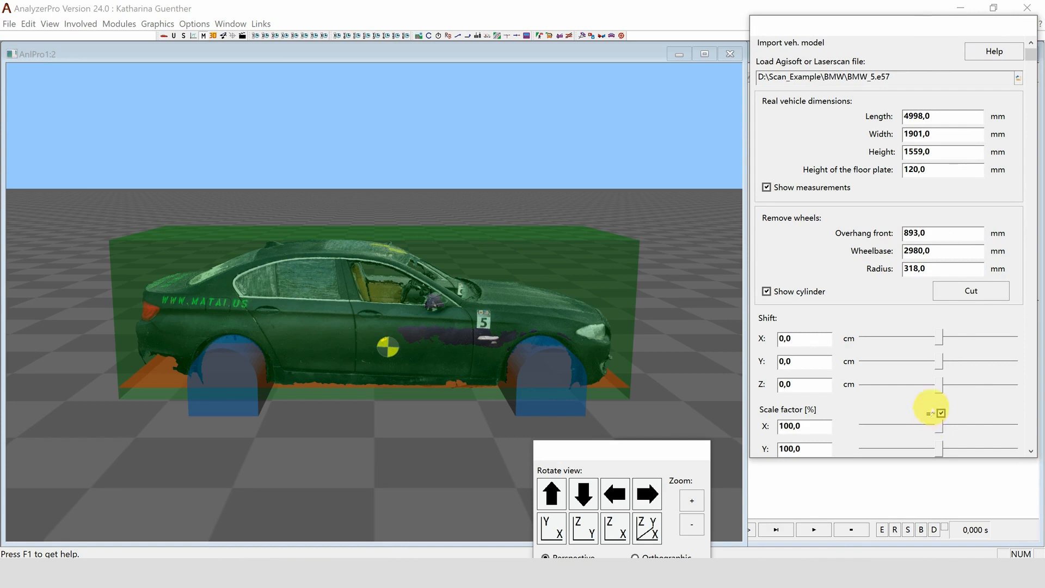
pyautogui.moveTo(1029, 58); pyautogui.dragTo(1031, 450)
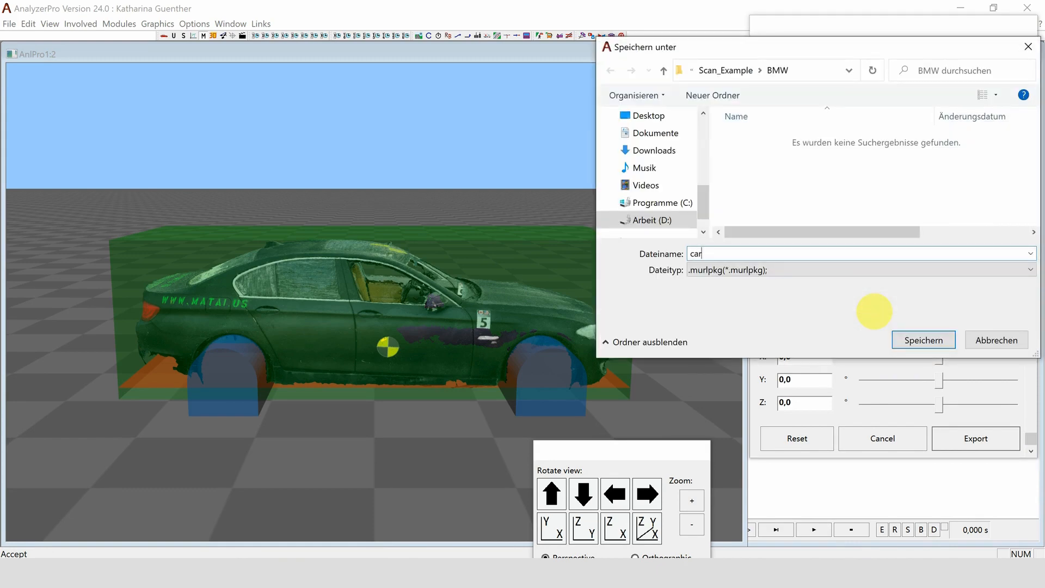
pyautogui.press('Return')
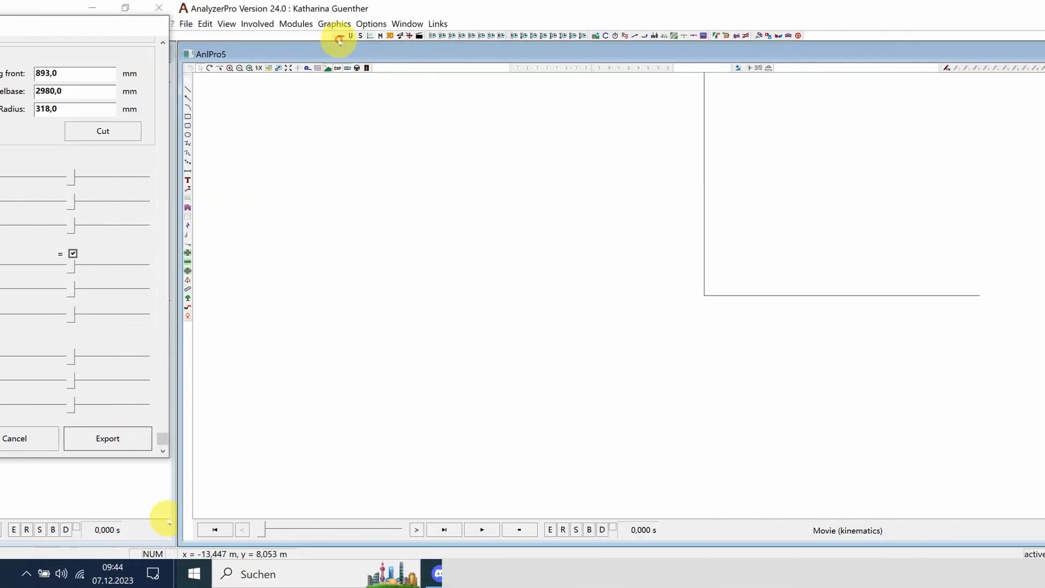
# - Assign car.murlpkg from the BMW folder as the 3D model of vehicle 1
pyautogui.click(164, 36)
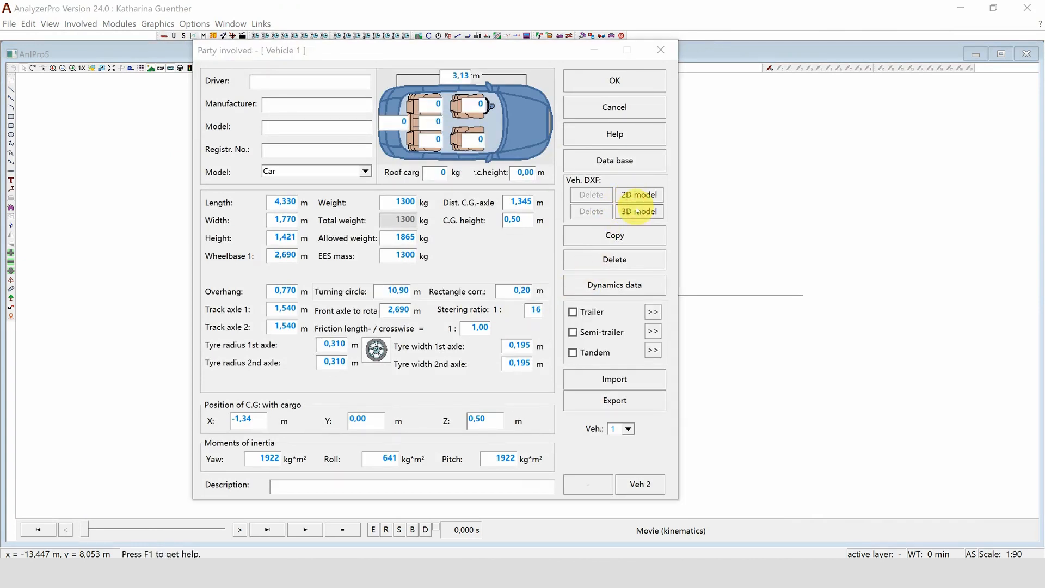
pyautogui.click(638, 211)
pyautogui.click(449, 190)
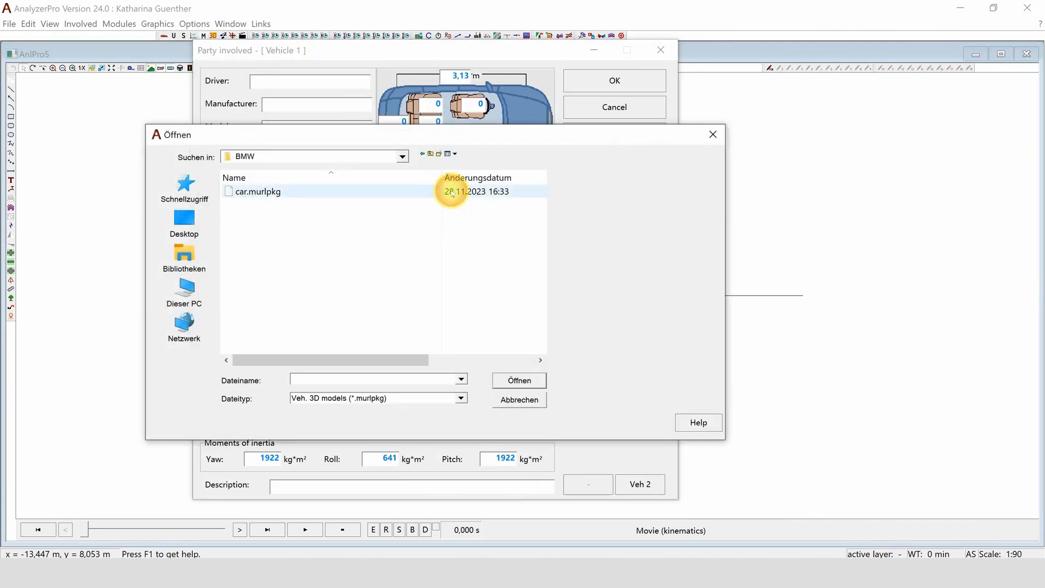
pyautogui.click(526, 381)
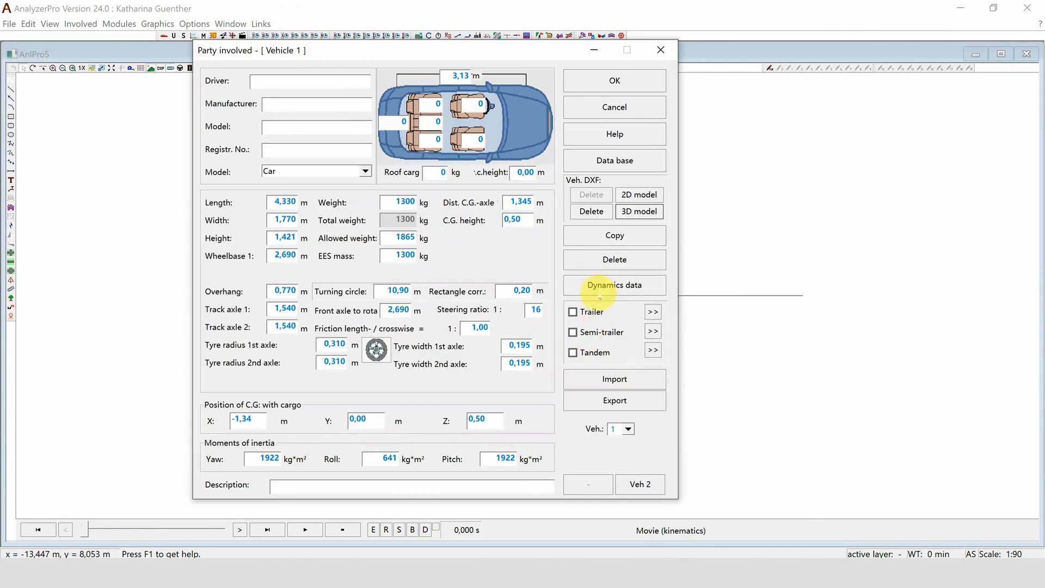
pyautogui.click(620, 80)
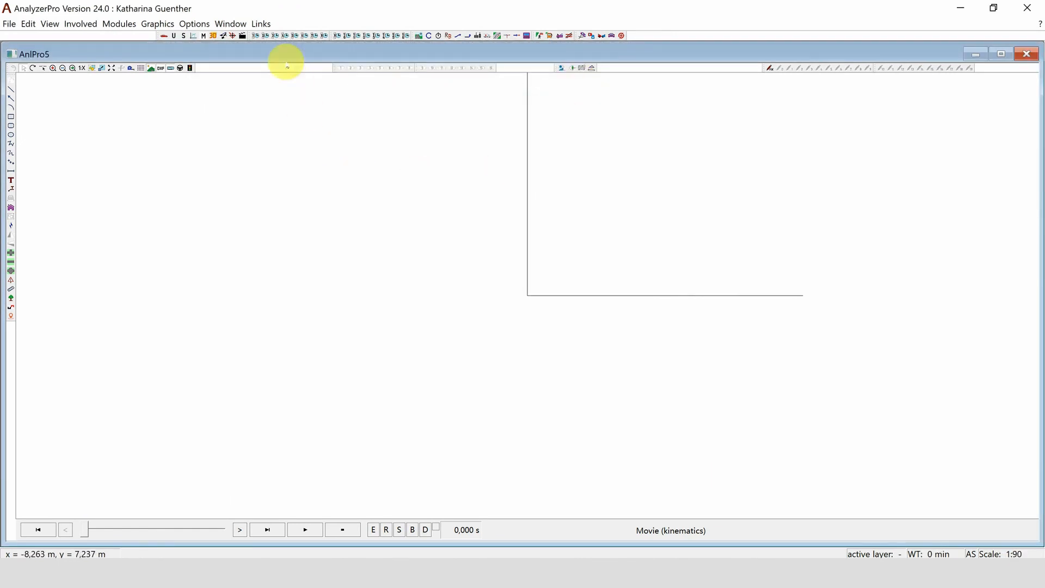
# - Calculate vehicle 1's first distance-time phase with 10 km/h final velocity, a 10 s time interval and 10 km/h initial velocity
pyautogui.click(257, 36)
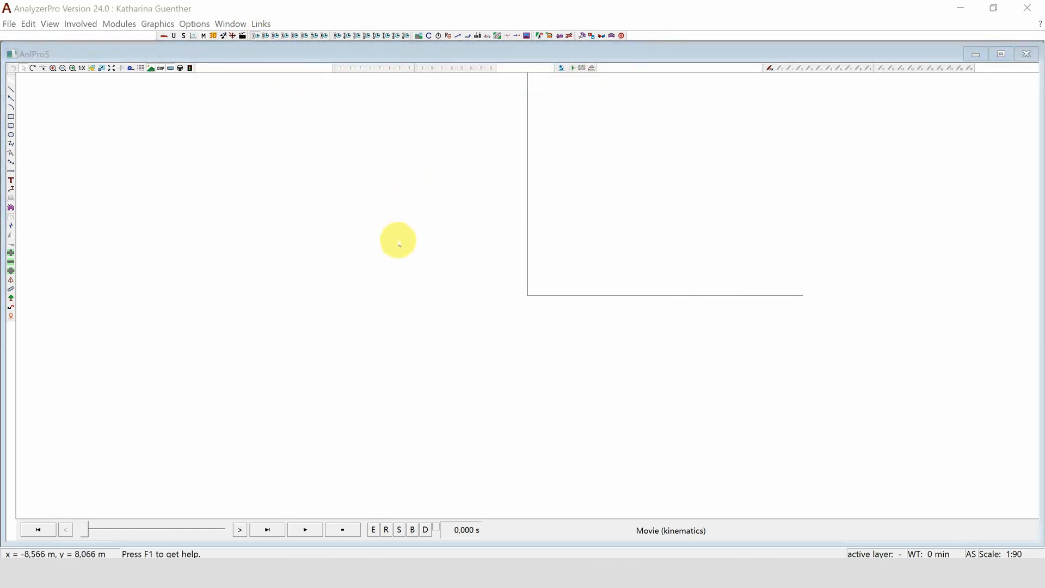
pyautogui.click(104, 162)
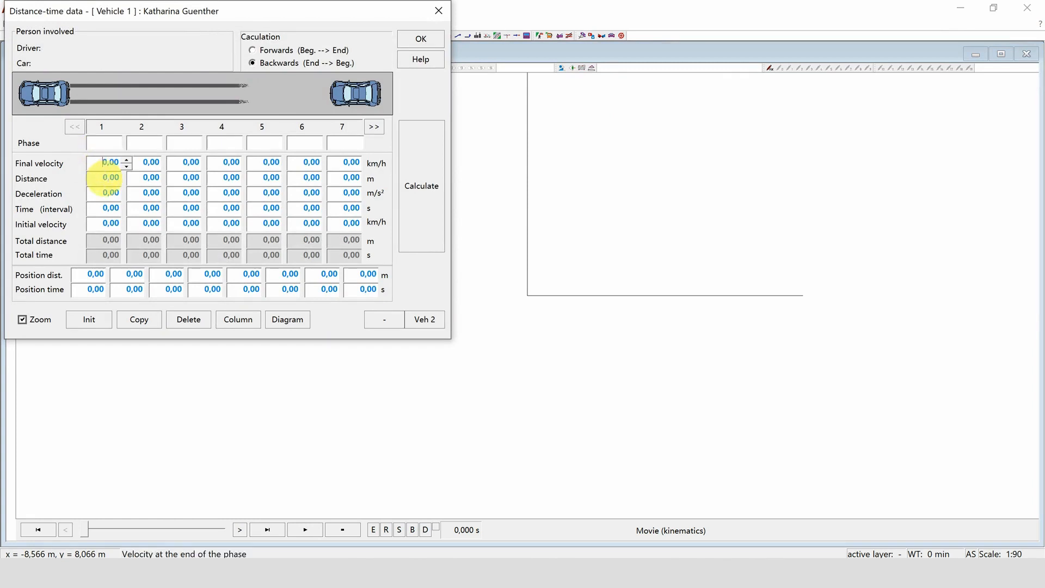
pyautogui.write('10')
pyautogui.click(103, 209)
pyautogui.write('10')
pyautogui.click(103, 224)
pyautogui.write('1')
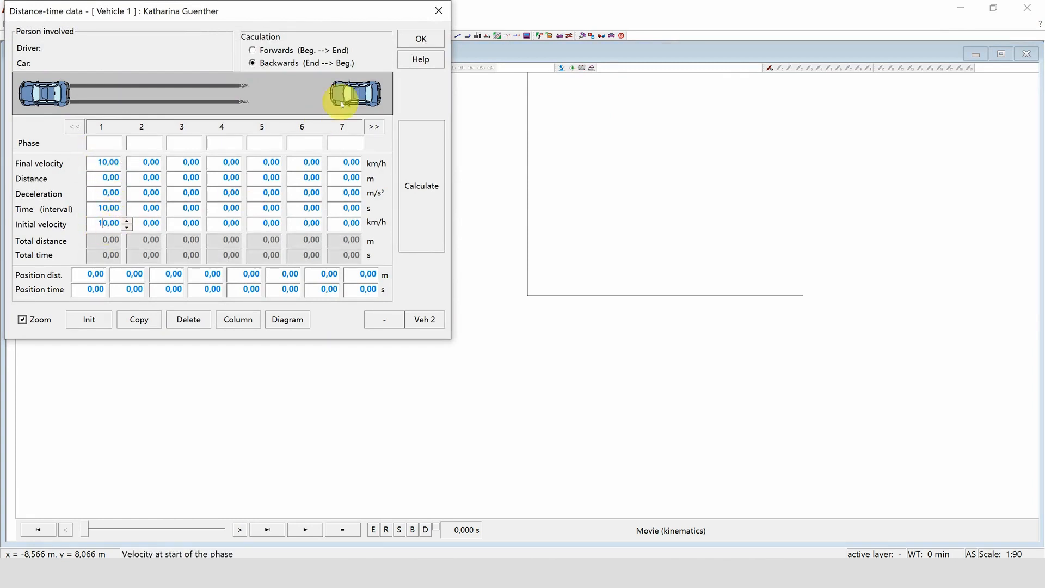
pyautogui.click(413, 162)
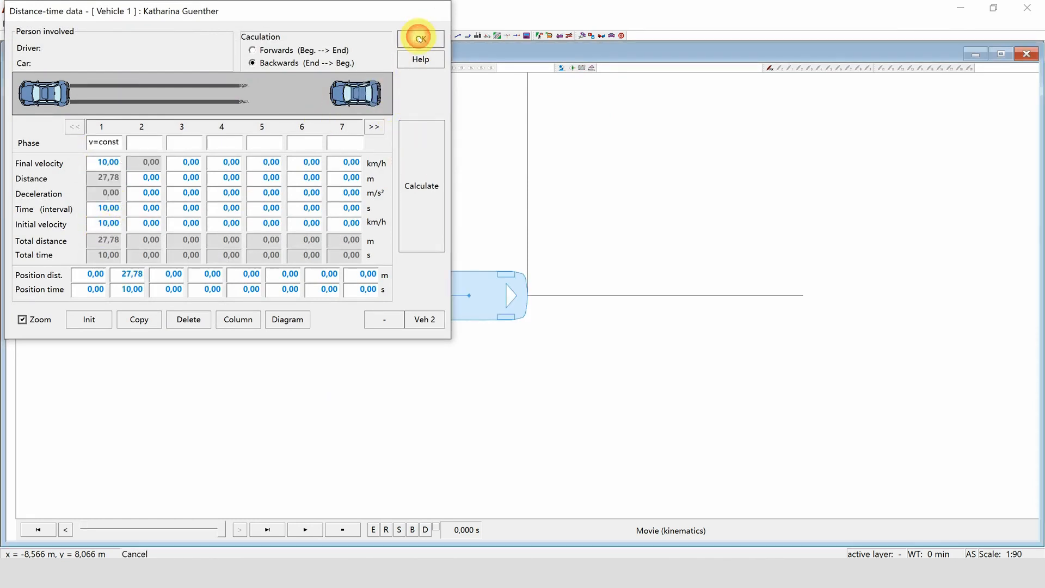
pyautogui.click(419, 37)
# - Play the scanned BMW's motion in the 3D view
pyautogui.click(213, 37)
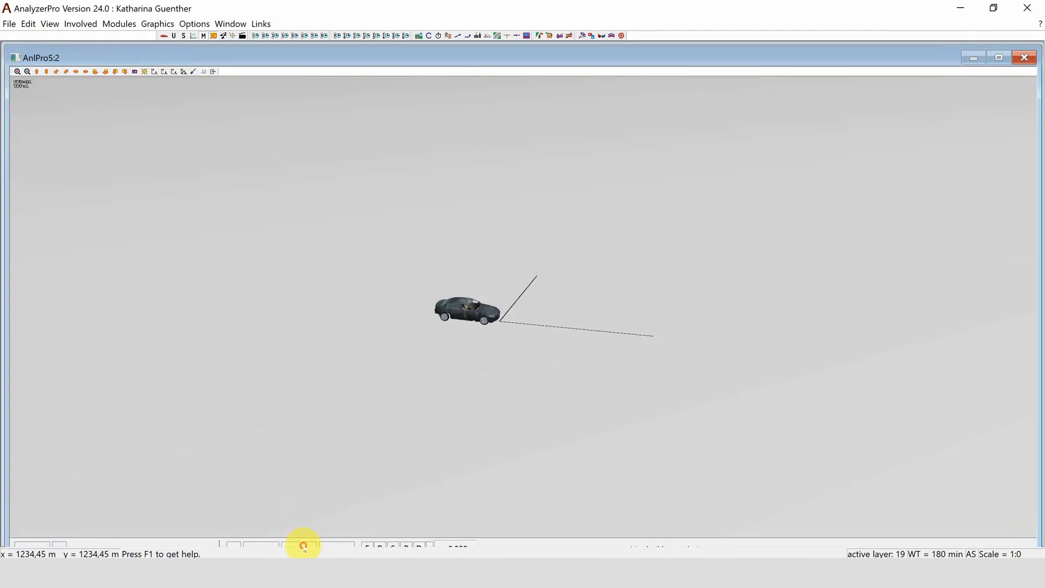
pyautogui.click(303, 545)
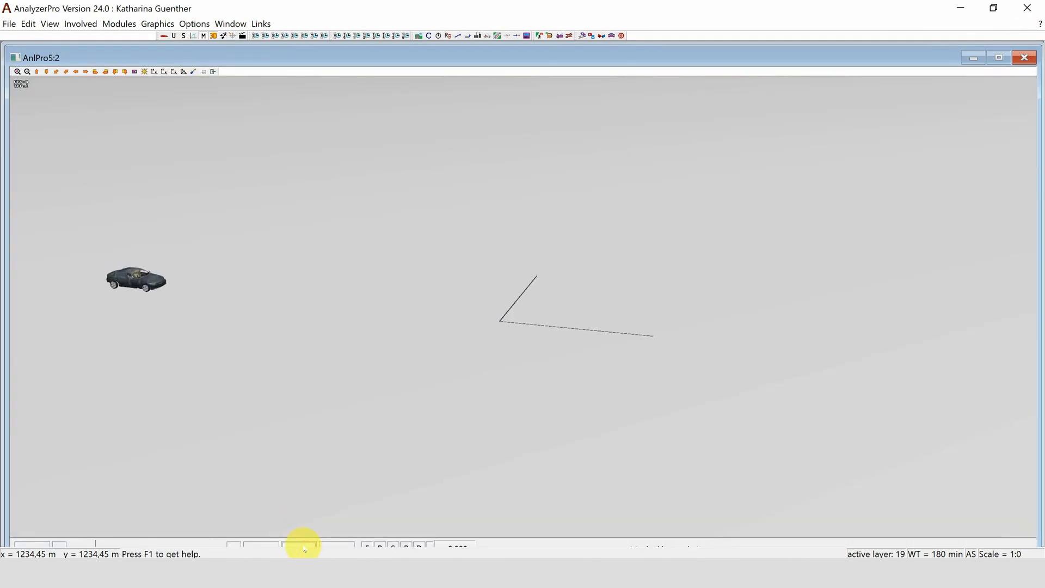